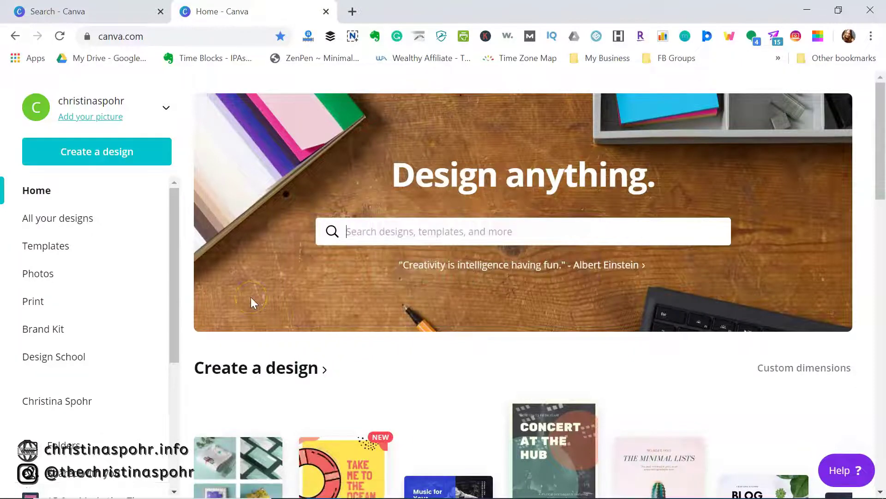
Step: Browse Canva's list of new design types, then close it without choosing one
scroll(150, 300, down, 1)
scroll(151, 302, up, 1)
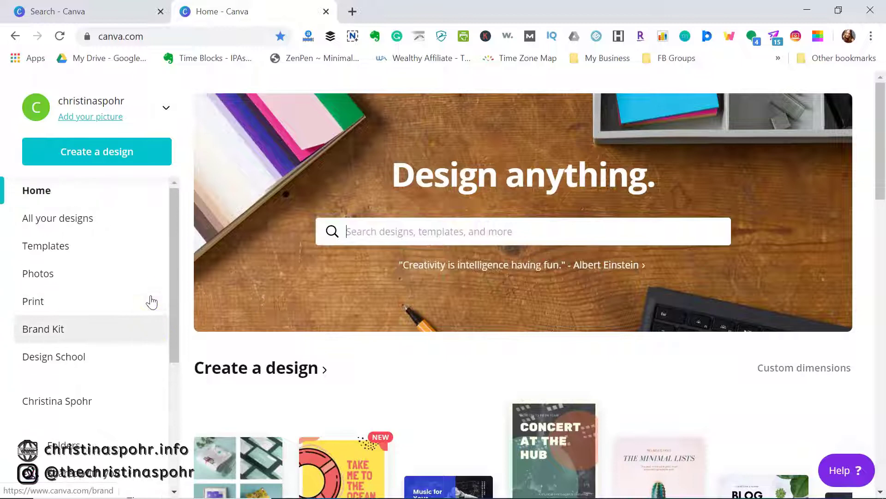
click(144, 155)
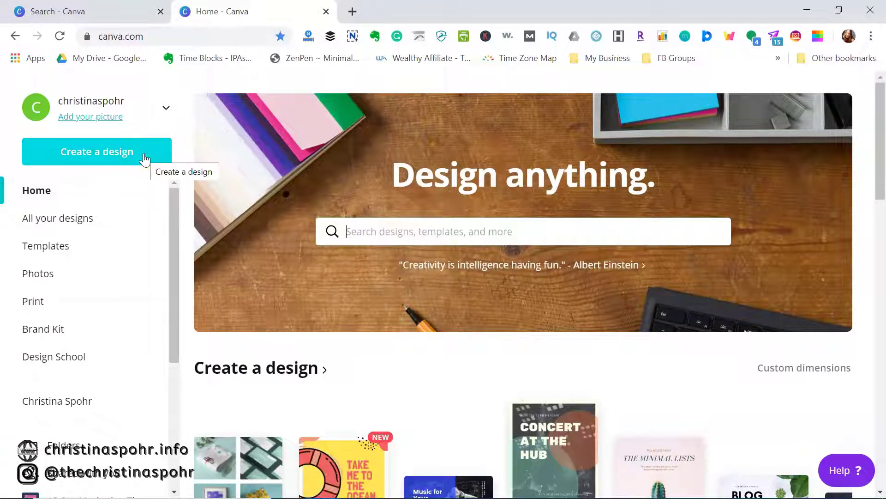
click(144, 158)
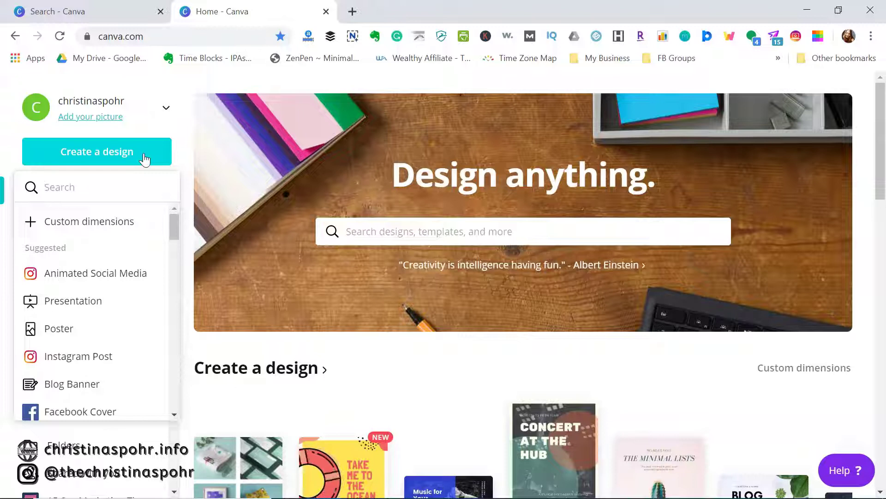
click(151, 271)
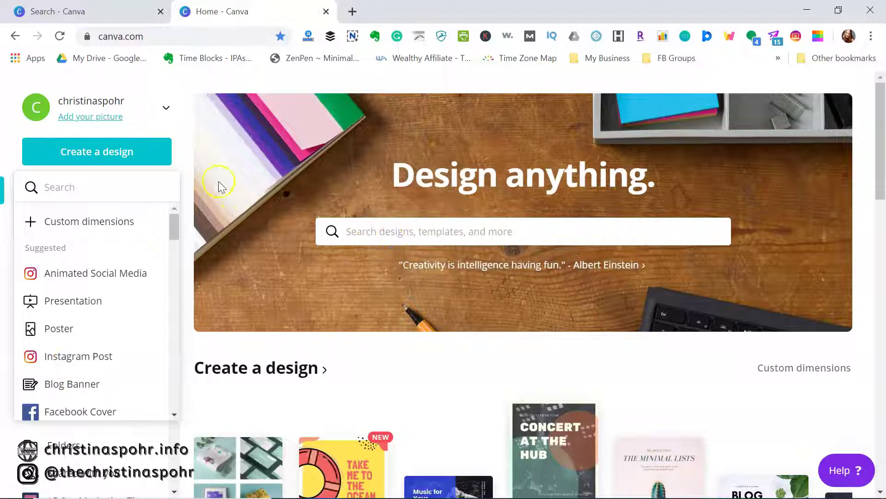
click(186, 180)
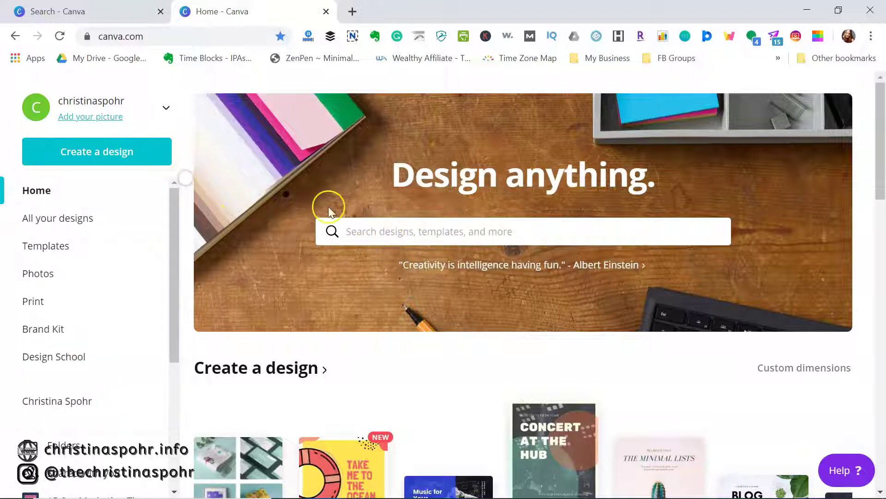
Step: Search for Instagram Post and start a design from the green and orange Neverminder template
click(386, 234)
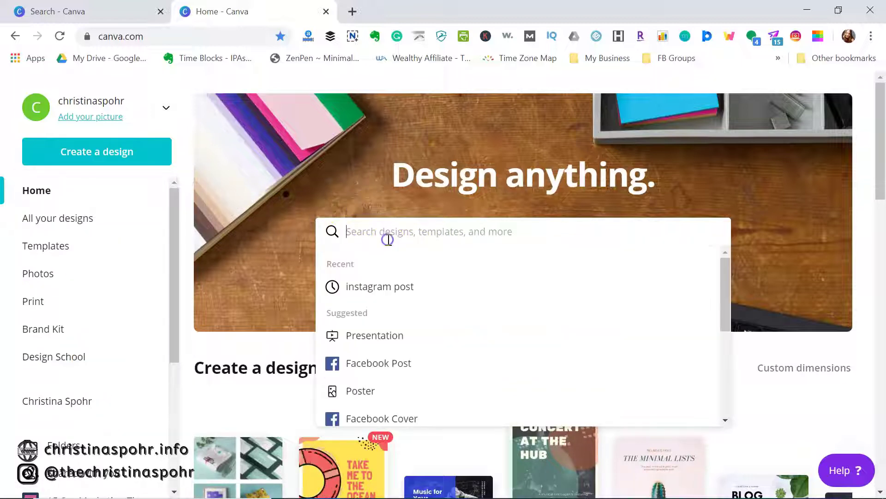
click(98, 157)
click(434, 241)
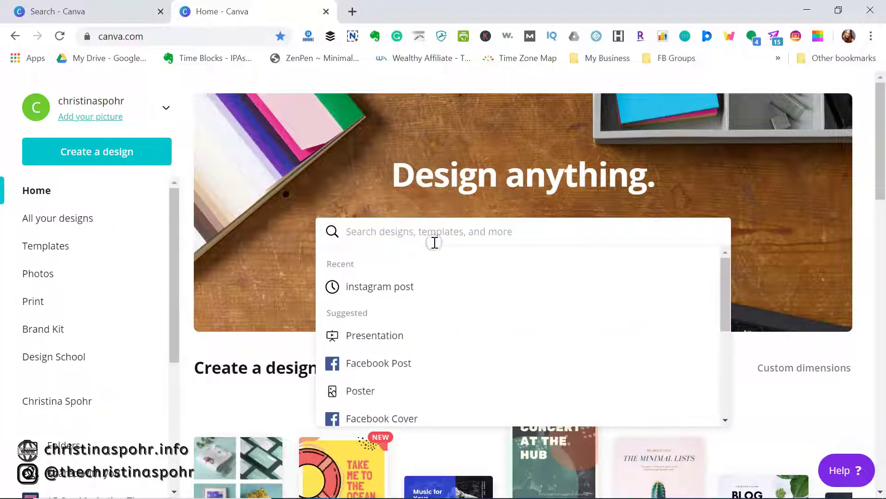
text(twitter)
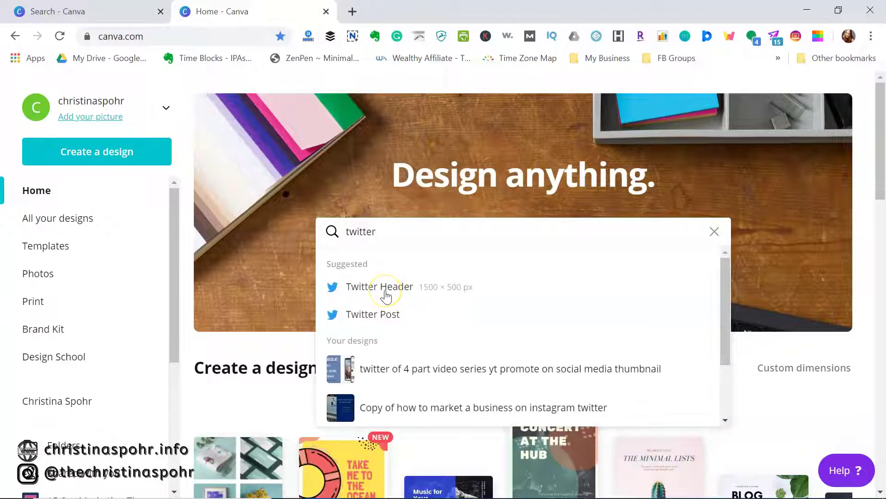
key(BackSpace)
key(BackSpace)
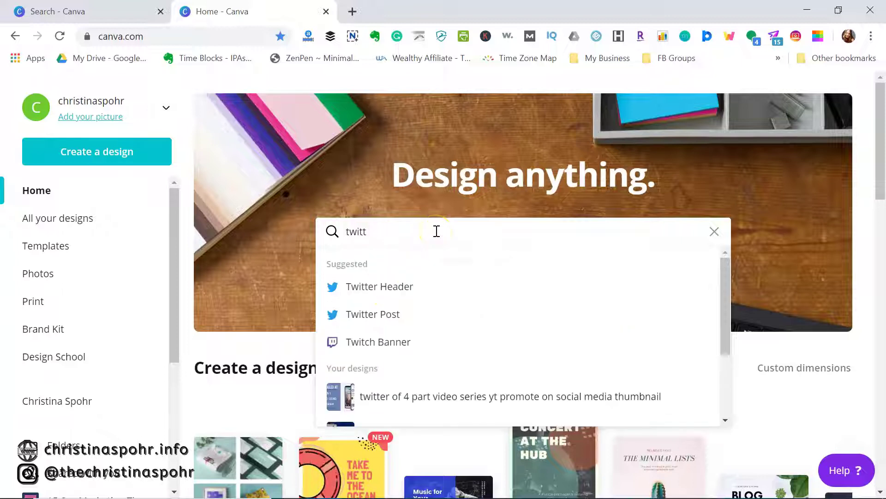
key(BackSpace)
text(inst)
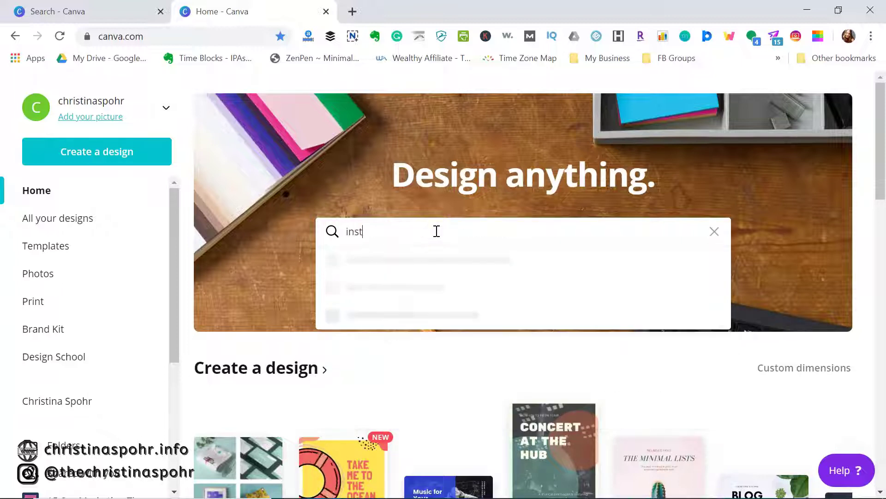
text(rang)
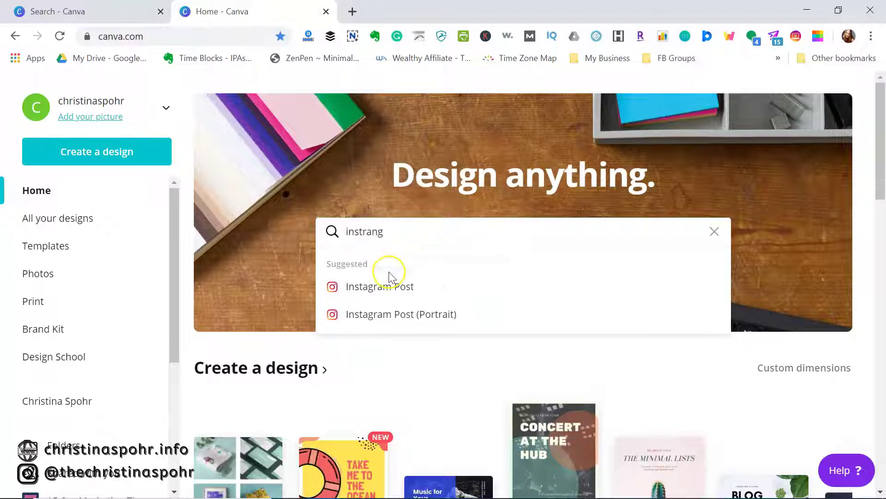
click(437, 290)
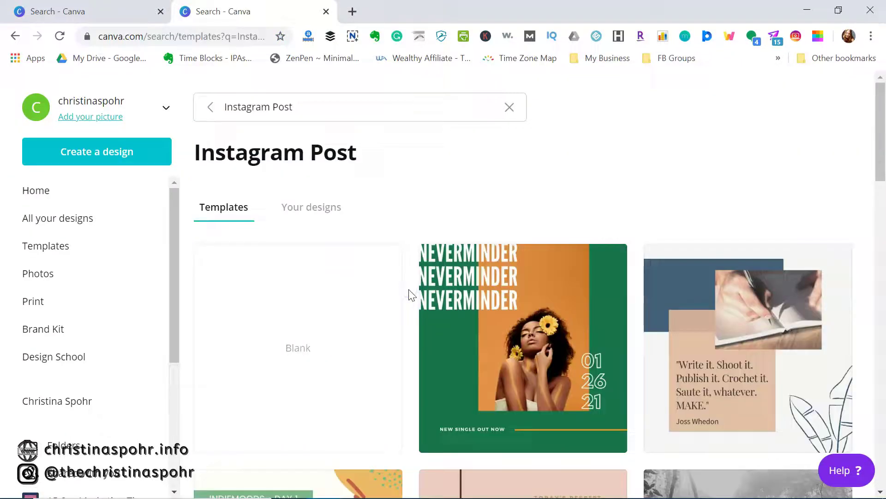
scroll(410, 295, down, 1)
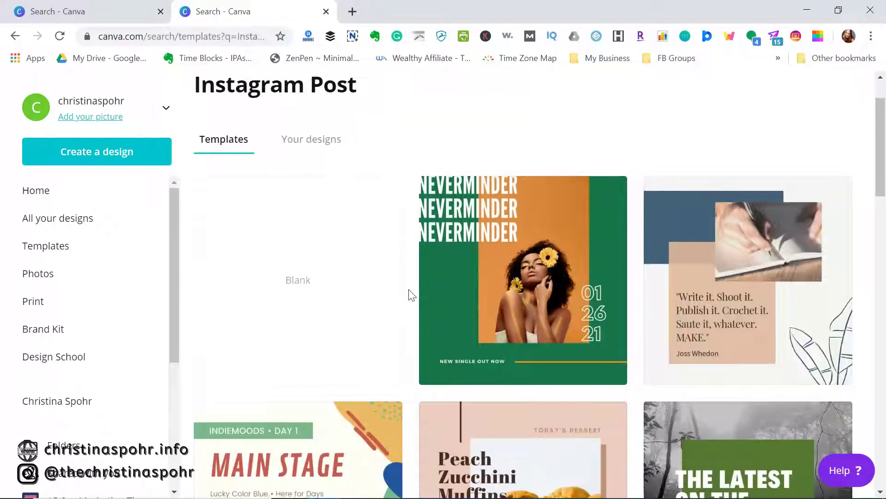
click(500, 285)
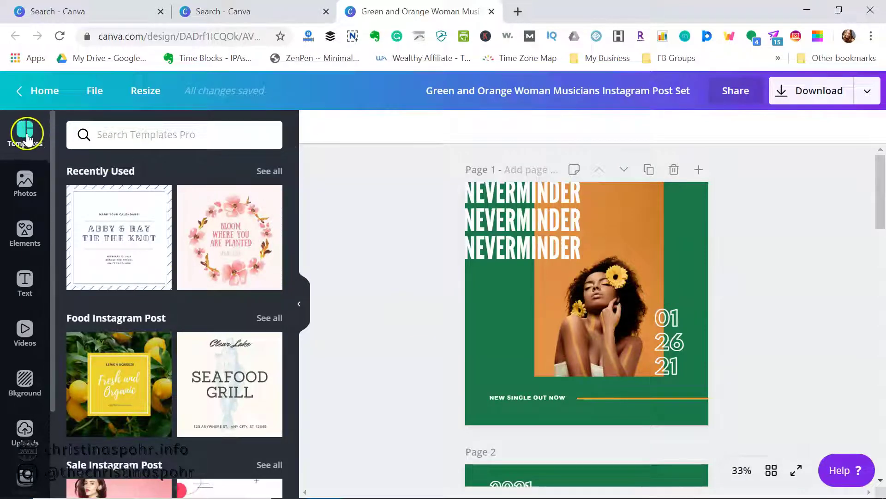
Step: Search the Templates panel for 'quote' and scroll through the quote-style Instagram post results
scroll(154, 342, down, 8)
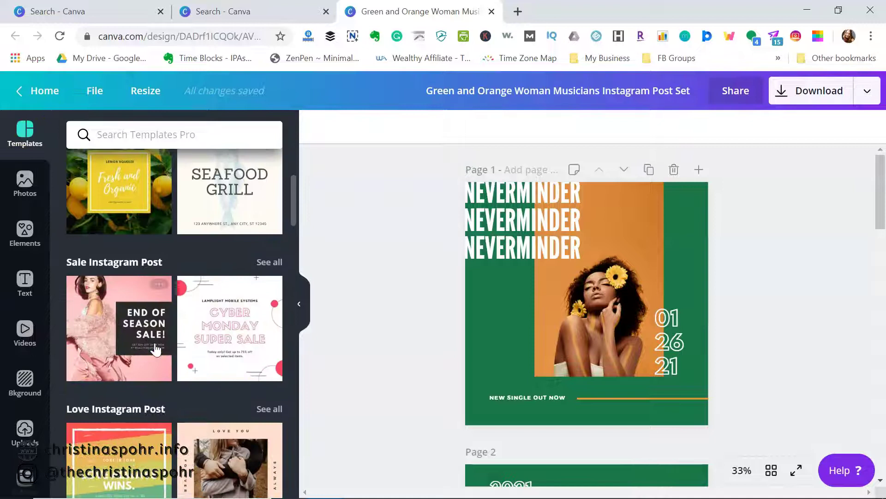
scroll(155, 350, down, 15)
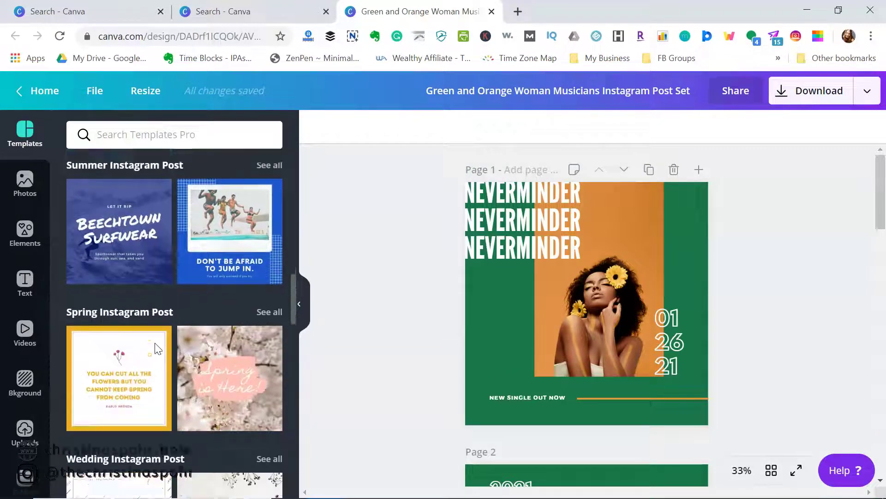
scroll(155, 349, down, 2)
scroll(125, 356, up, 12)
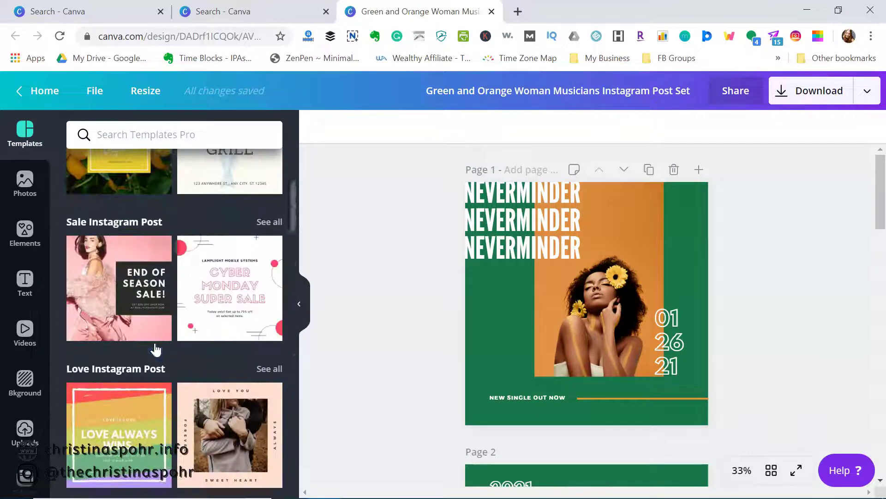
scroll(126, 357, up, 5)
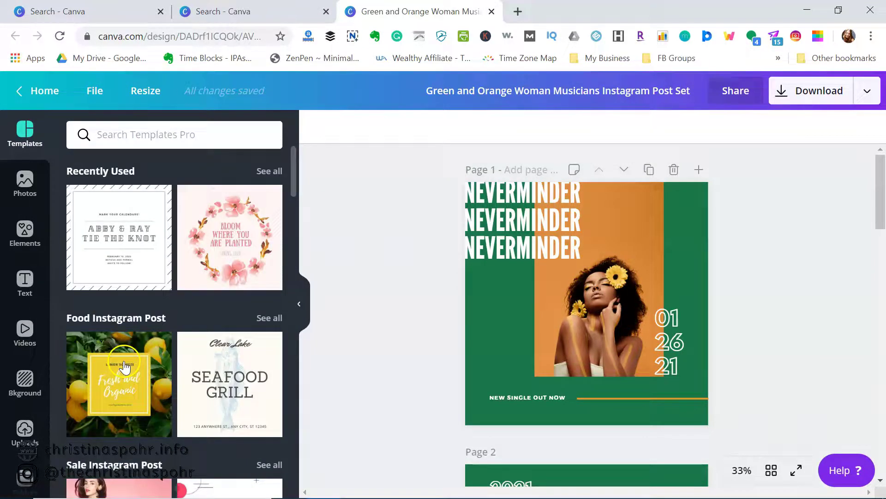
click(168, 135)
text(quo)
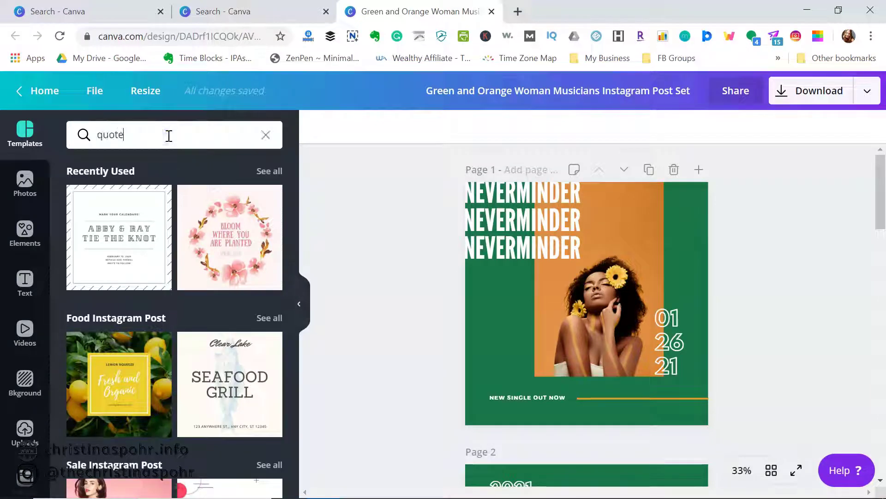
text(te)
key(Return)
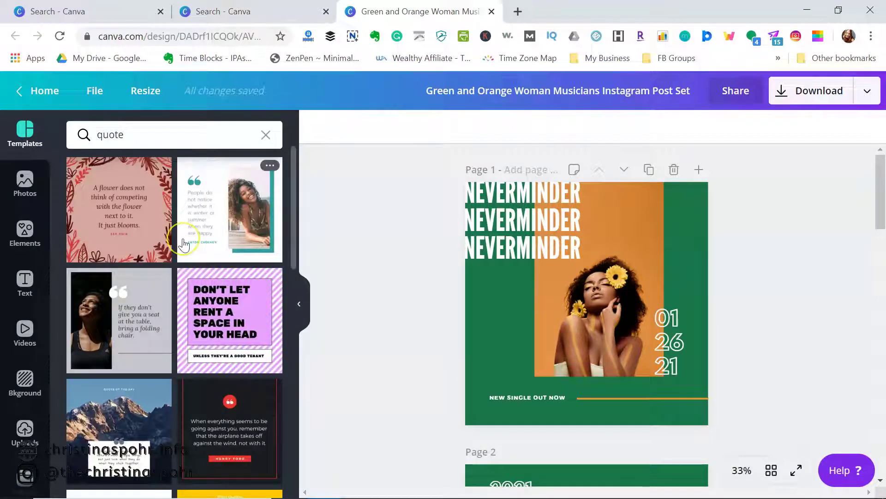
scroll(184, 244, down, 3)
scroll(183, 244, down, 5)
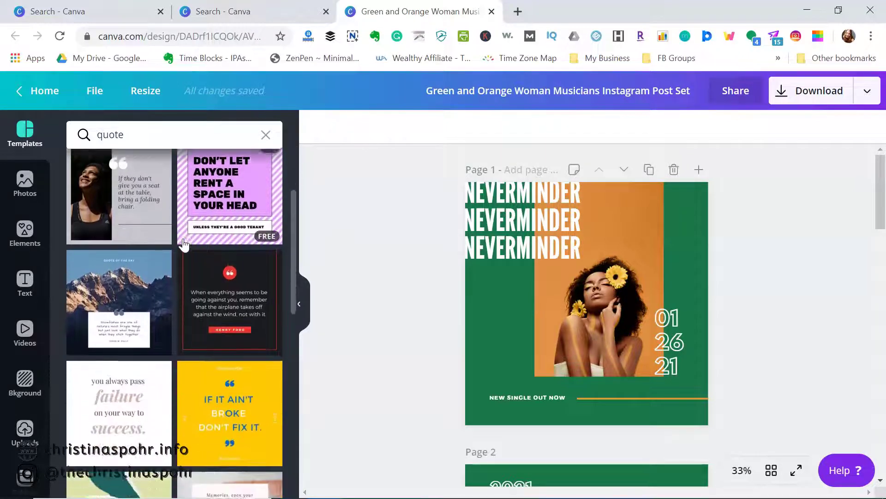
scroll(184, 245, down, 4)
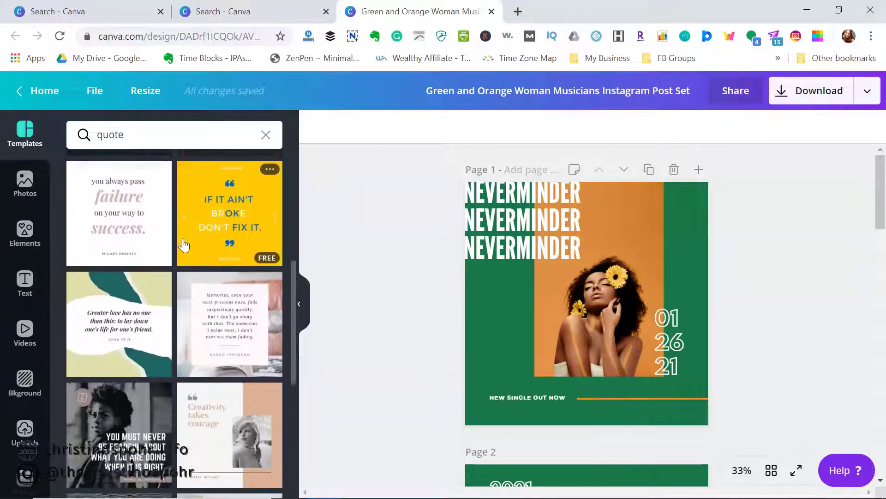
scroll(184, 244, down, 2)
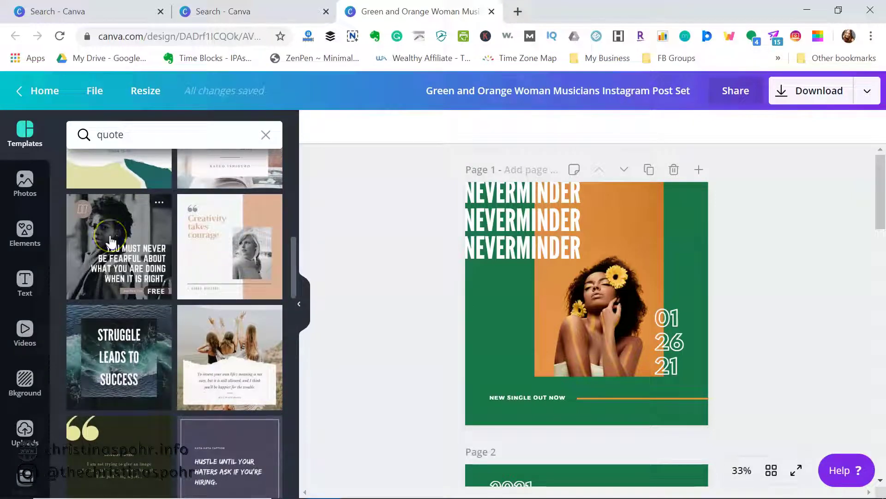
Step: Apply the black-and-white 'You must never be fearful' quote template to page 1 and keep its photo crop
click(111, 240)
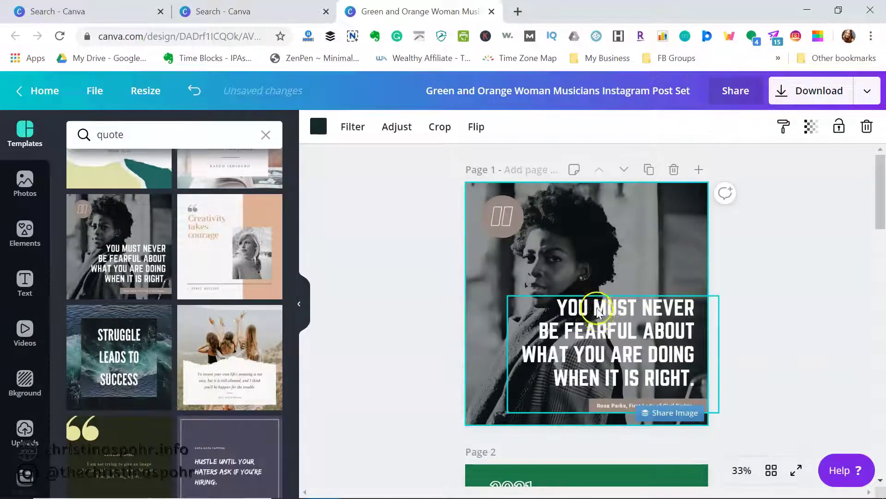
click(685, 289)
click(624, 259)
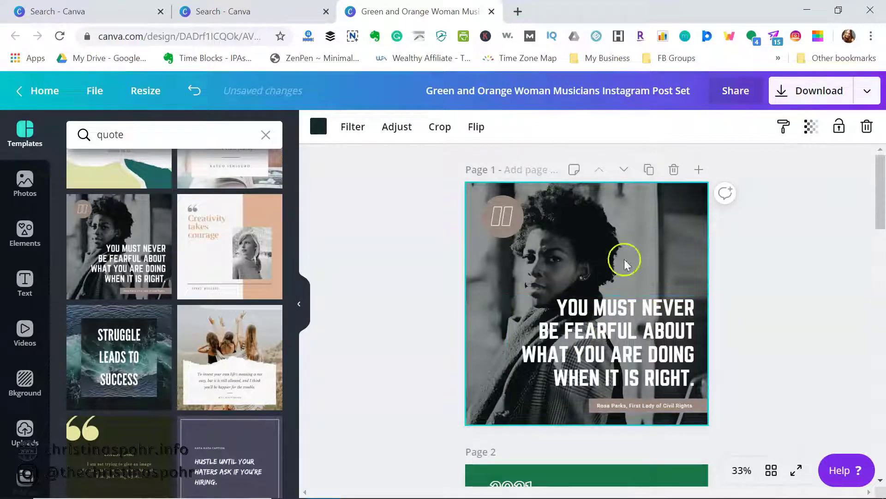
double_click(657, 240)
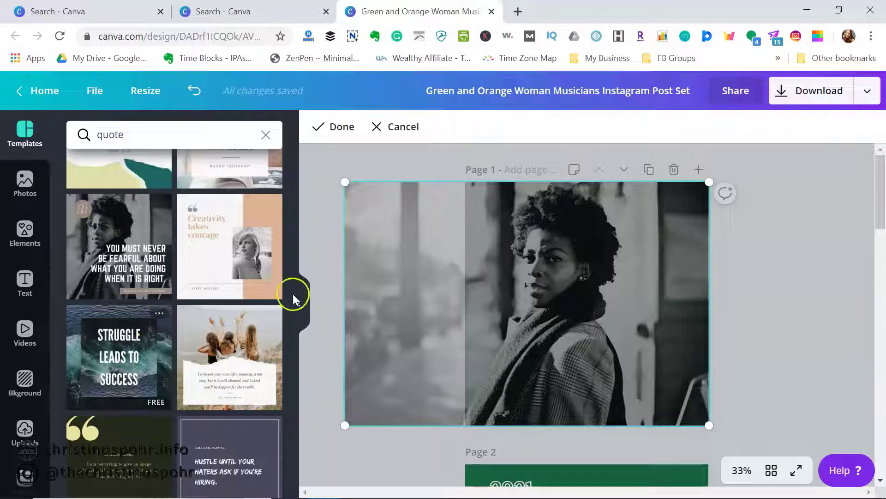
click(841, 219)
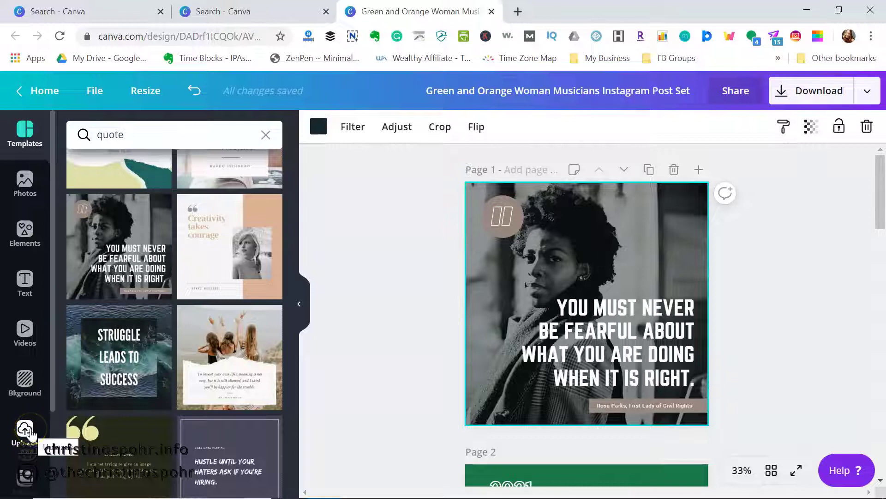
Step: Search stock photos for 'winning' and drop the raised-hands trophy photo in as the background
click(32, 196)
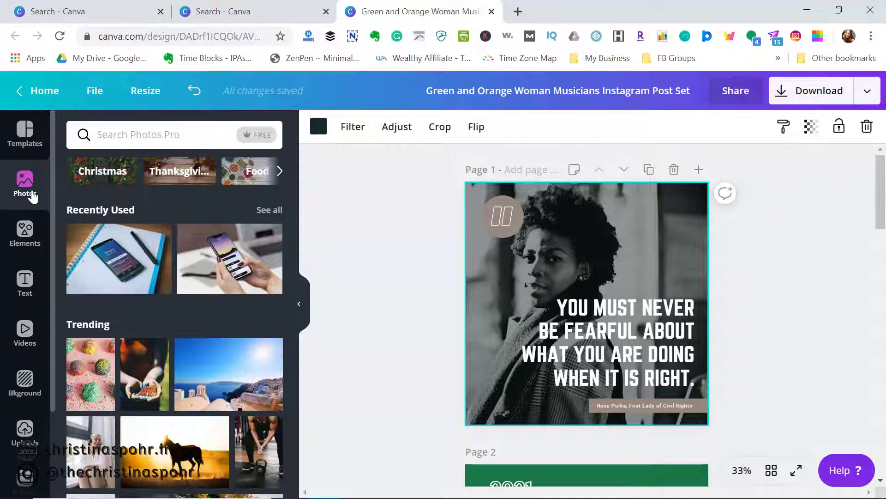
click(151, 141)
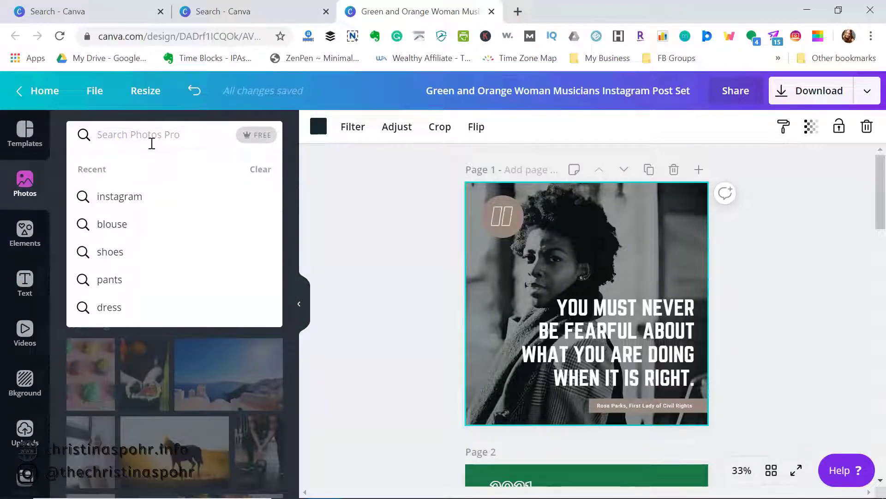
text(mo)
key(BackSpace)
key(BackSpace)
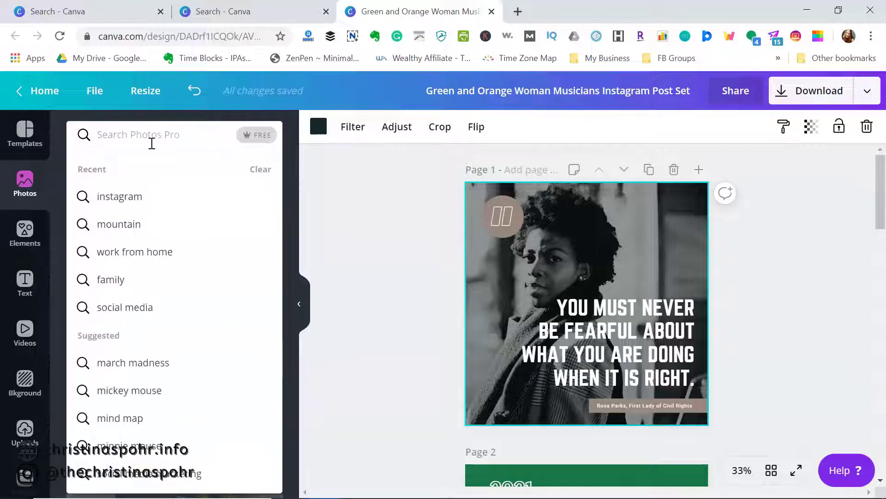
text(in)
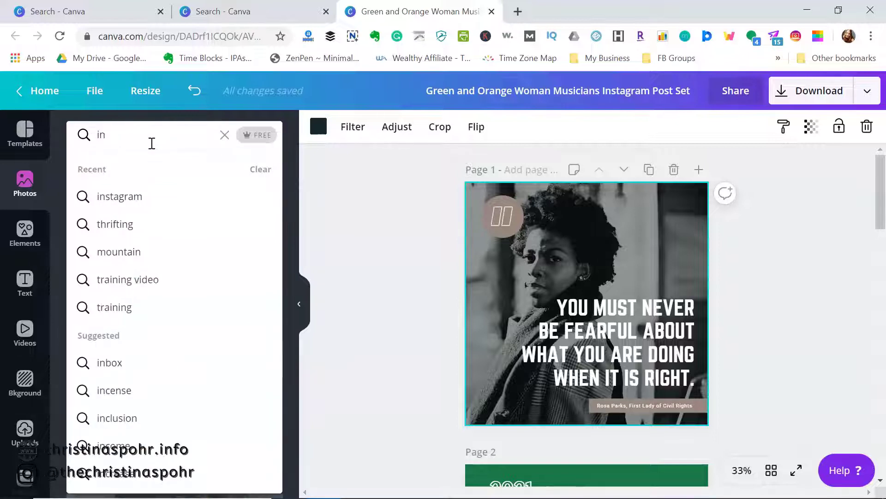
key(BackSpace)
key(BackSpace)
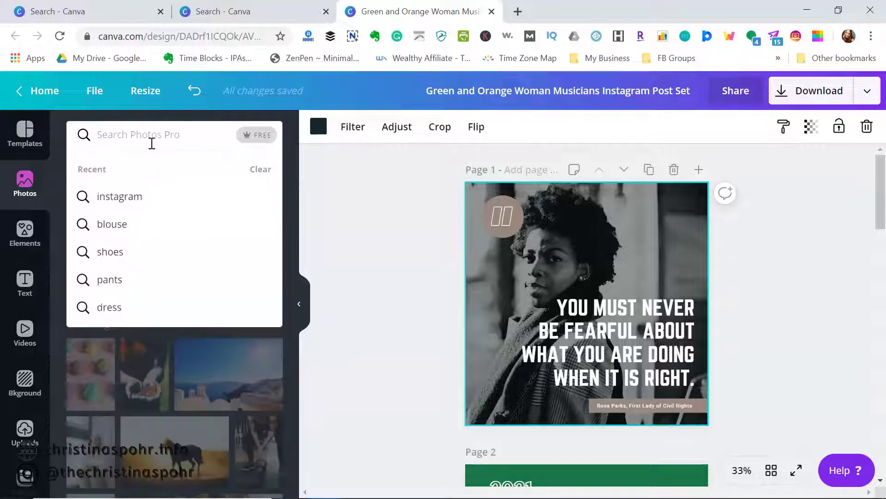
text(winning)
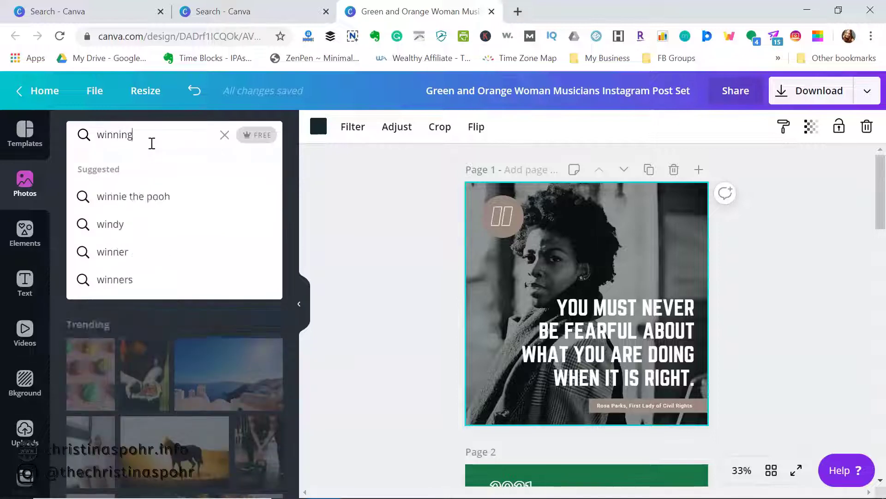
key(Return)
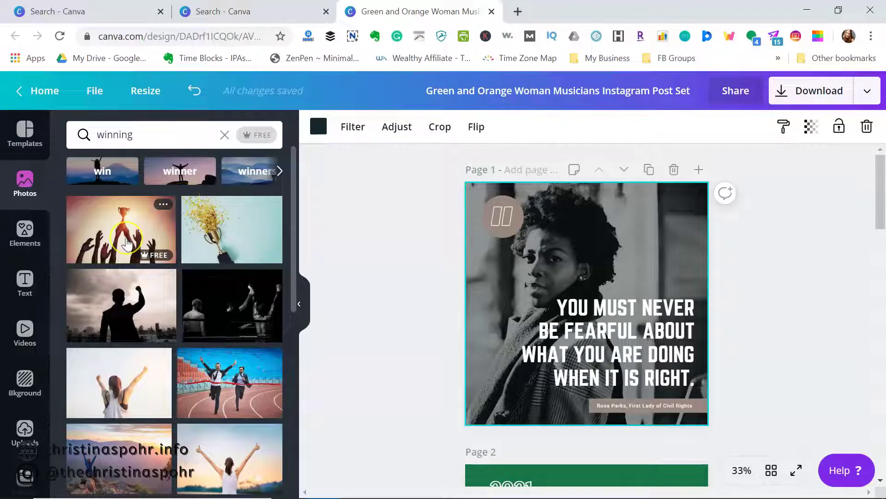
drag(127, 244, 475, 312)
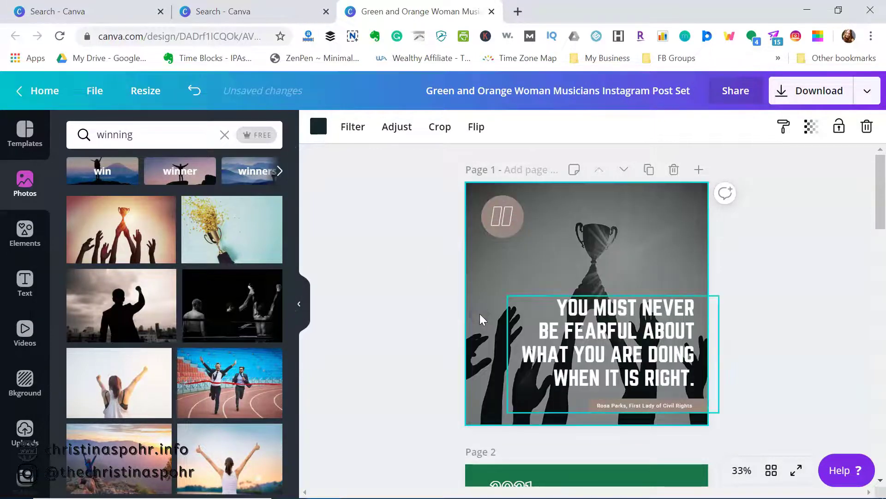
click(501, 294)
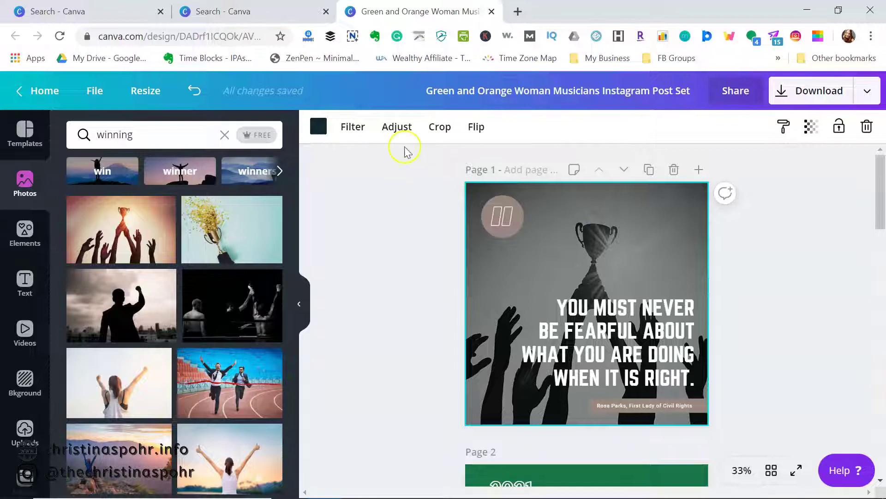
Step: Tint the trophy photo pink after trying maroon, blue and grey swatches
click(319, 128)
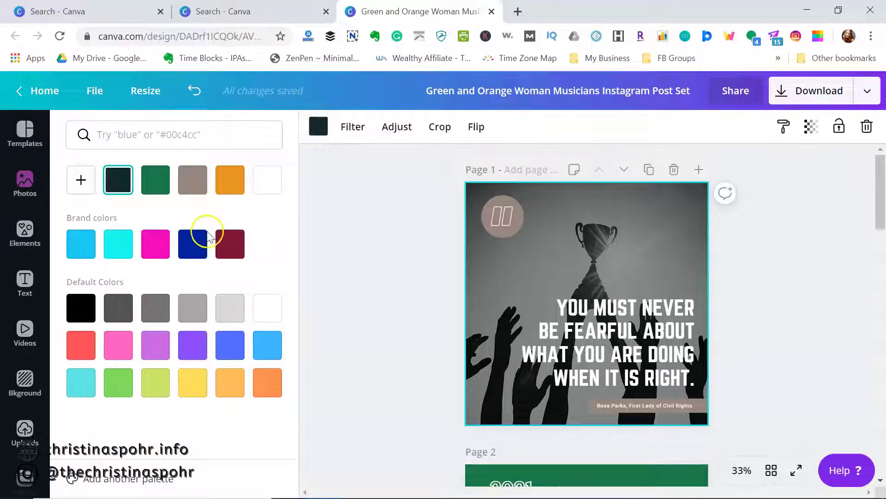
click(229, 242)
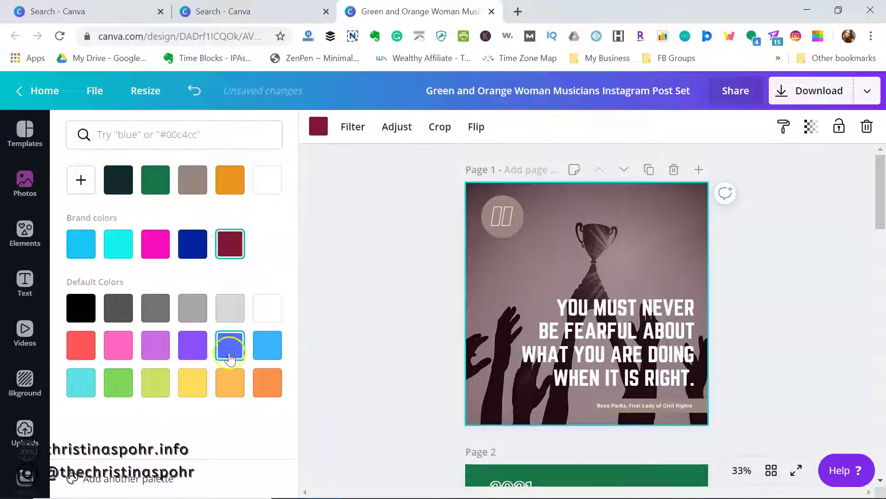
click(229, 356)
click(155, 306)
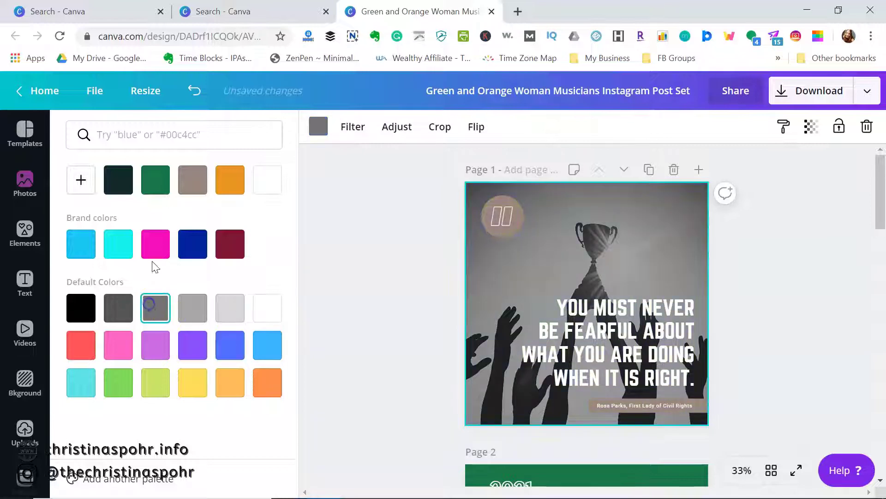
click(155, 243)
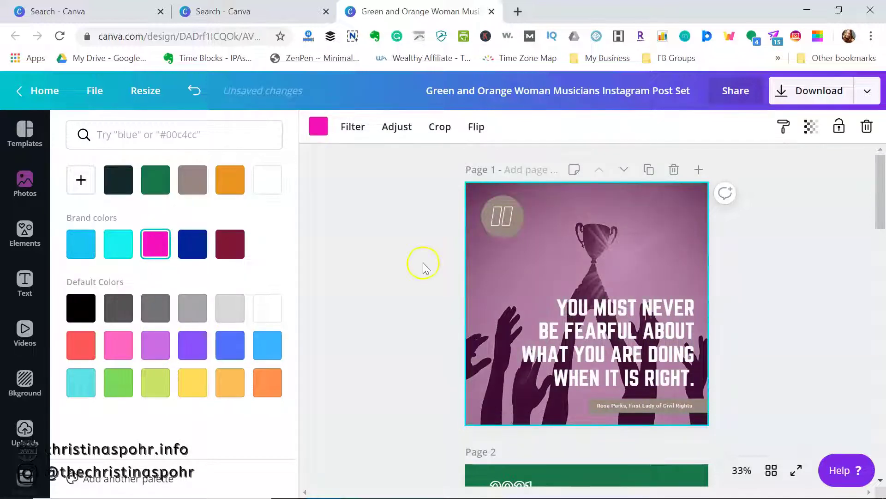
click(423, 262)
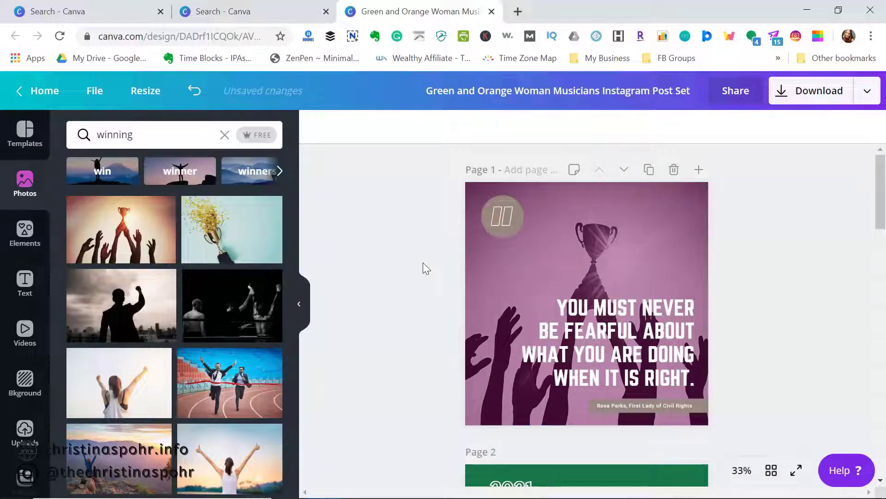
Step: Shift the quote group slightly left after briefly checking the font list
click(510, 376)
click(655, 318)
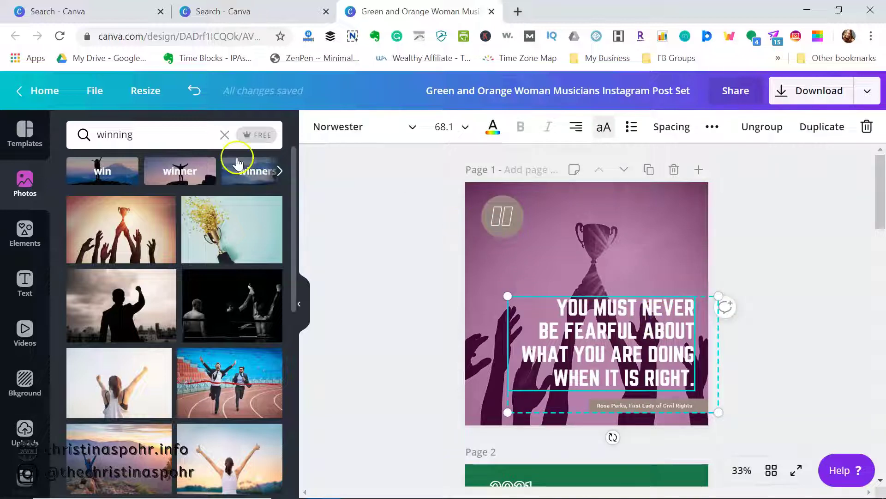
click(355, 133)
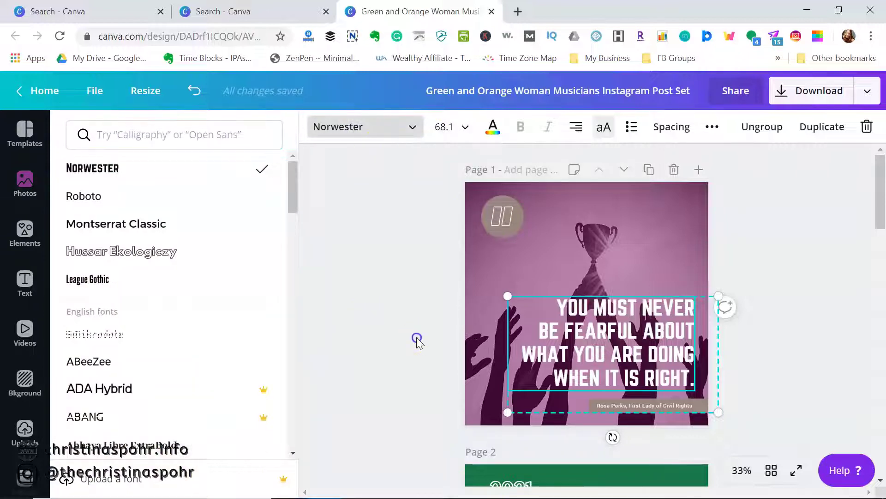
click(417, 338)
click(675, 405)
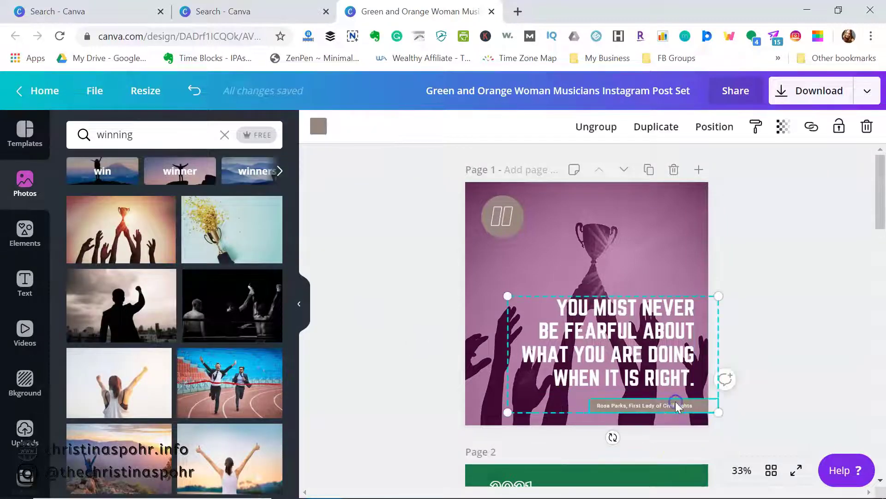
mouse_move(654, 381)
mouse_down()
mouse_move(592, 315)
mouse_move(599, 349)
mouse_move(649, 378)
mouse_up()
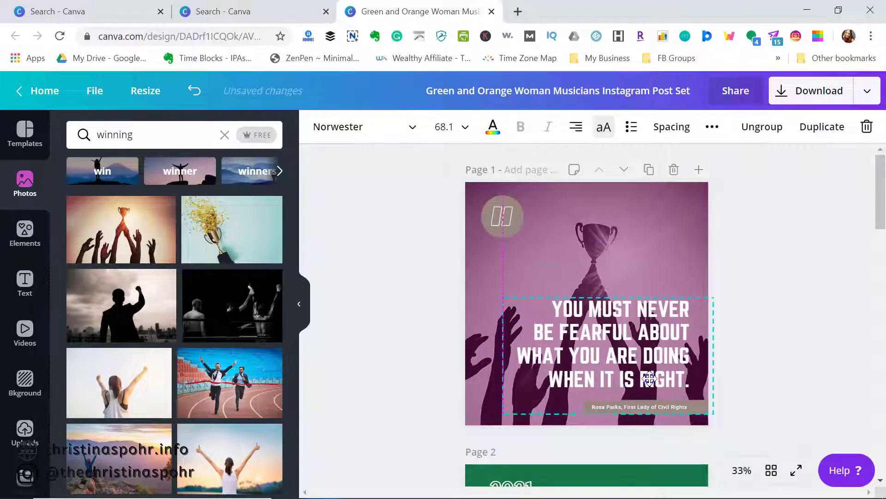
click(760, 350)
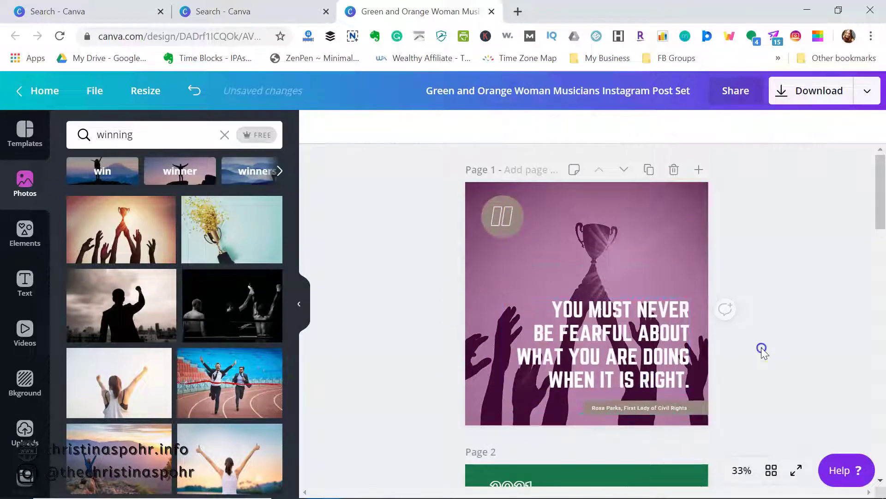
Step: Ungroup the quote from its caption and move the quote text up toward the page middle
click(623, 308)
click(762, 128)
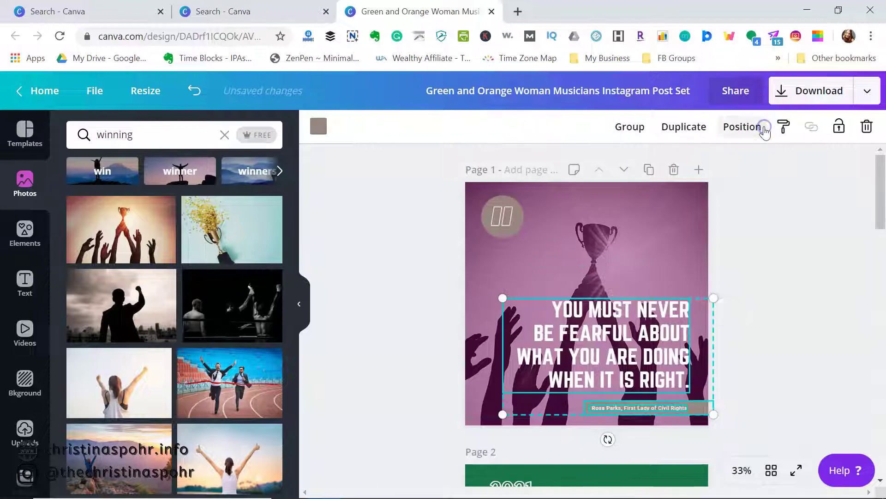
drag(636, 358, 622, 335)
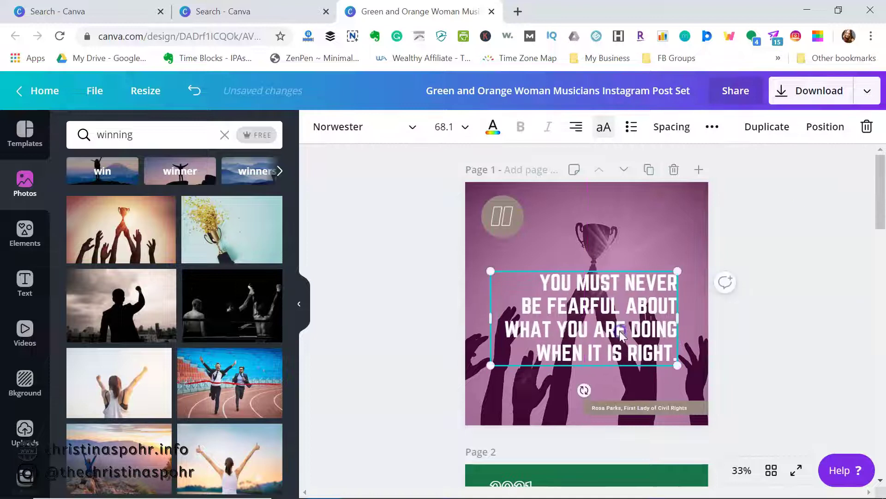
Step: Centre the four quote lines after cycling through left and right alignment
click(576, 129)
click(603, 283)
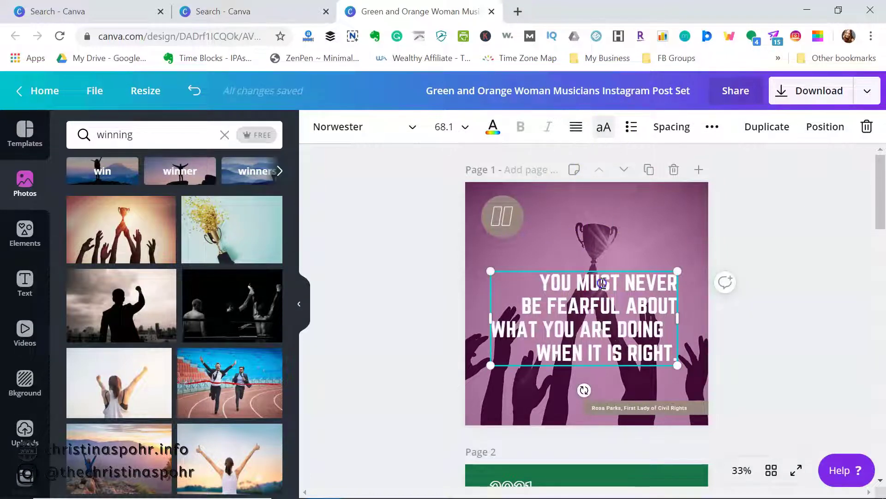
click(582, 133)
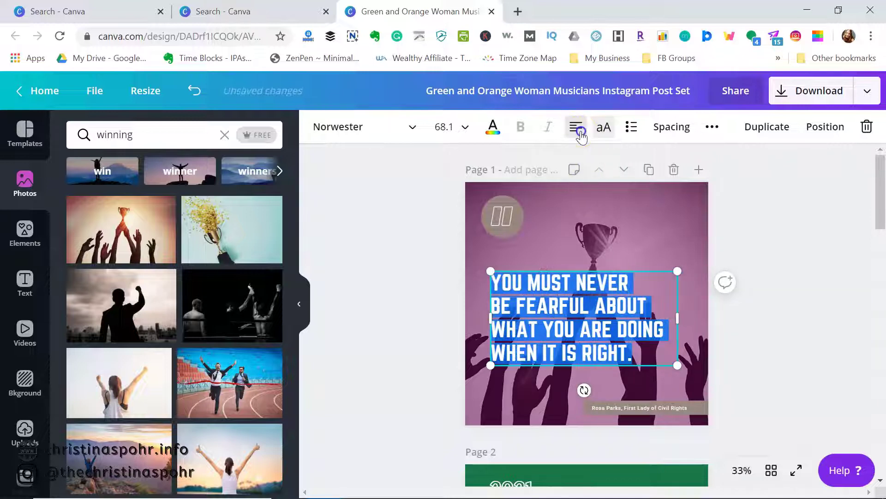
click(581, 135)
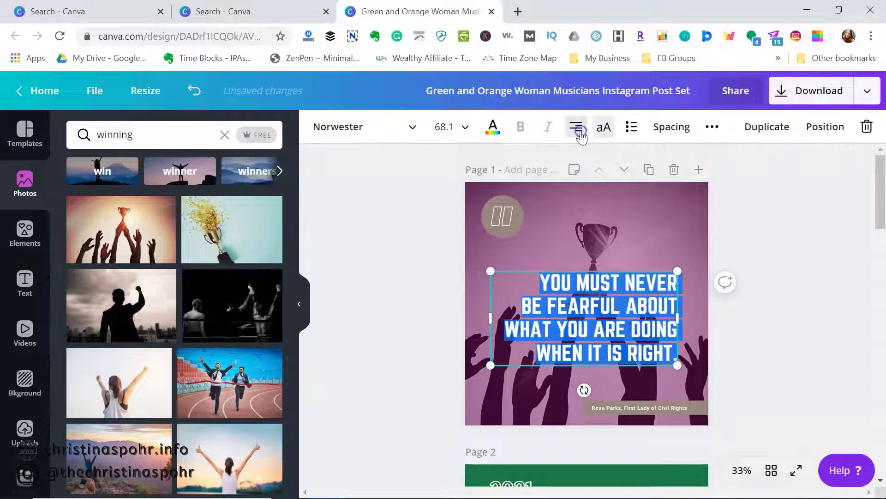
click(581, 135)
click(624, 326)
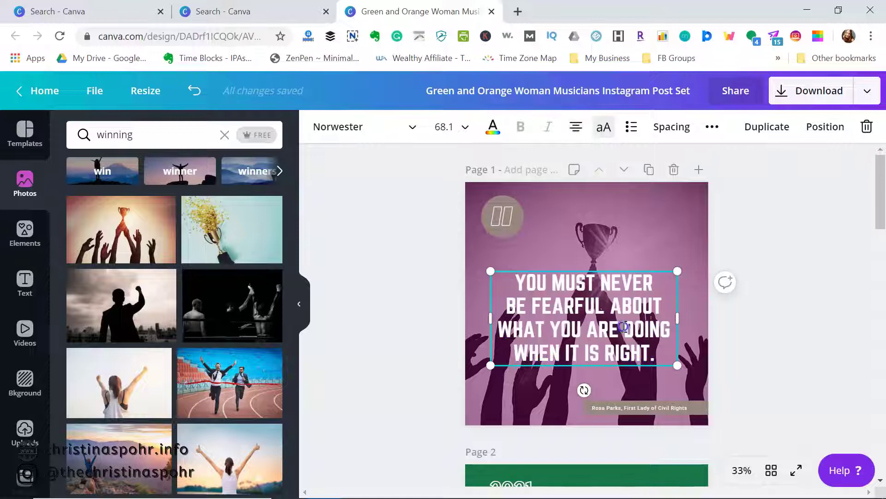
click(677, 409)
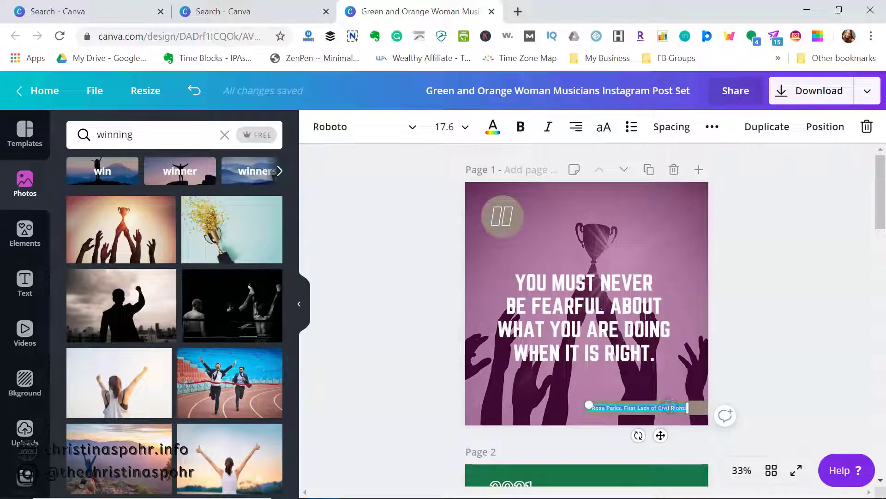
Step: Delete the caption text and set the social handle to size 28, fitting its box
key(BackSpace)
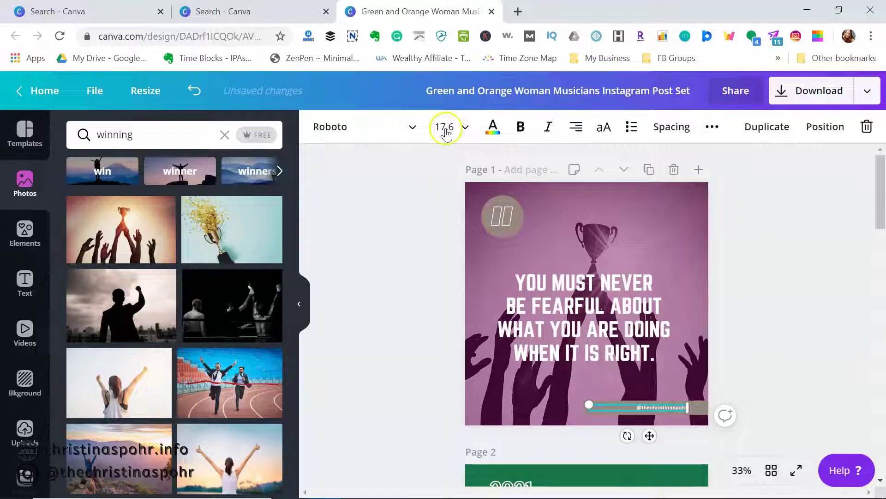
click(464, 127)
scroll(463, 338, down, 1)
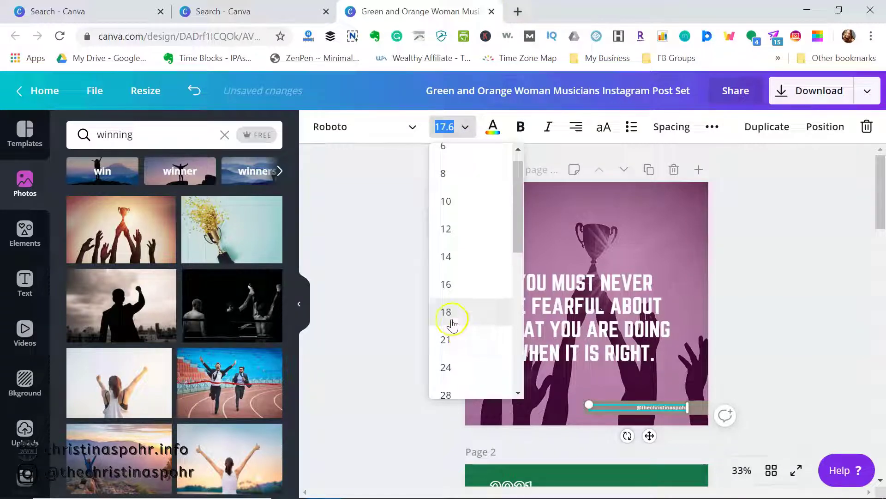
click(448, 323)
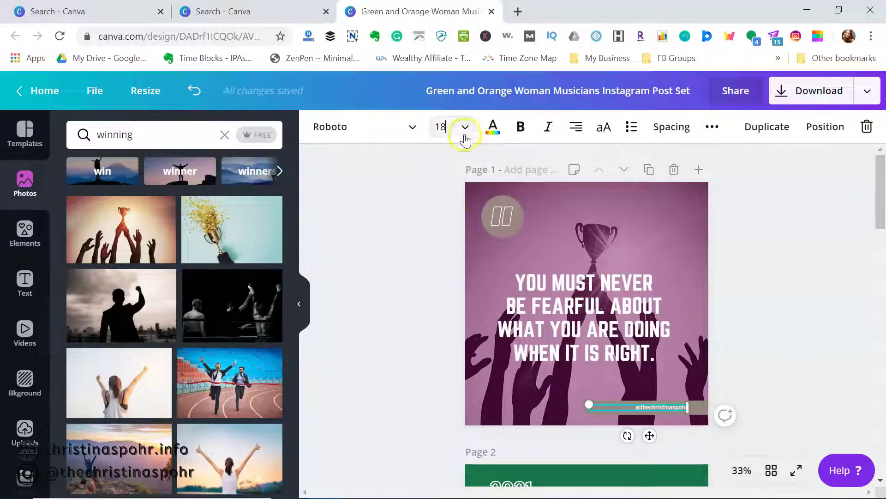
click(464, 126)
click(447, 354)
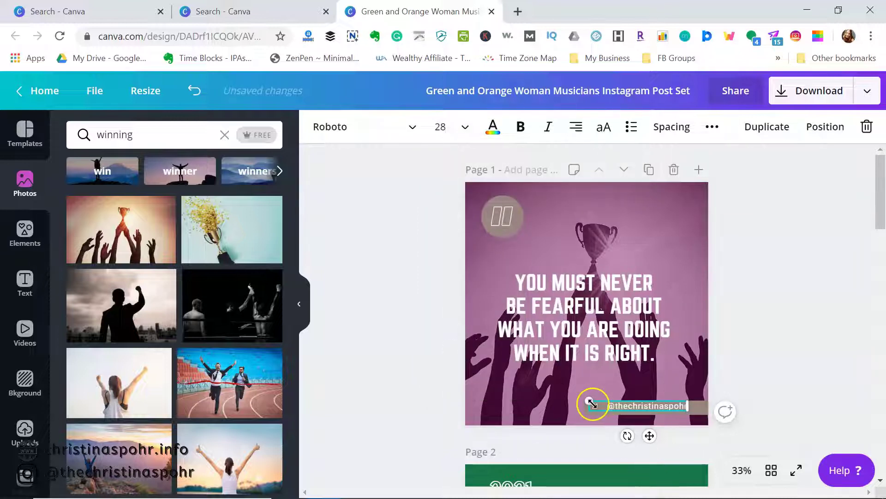
drag(592, 404, 607, 407)
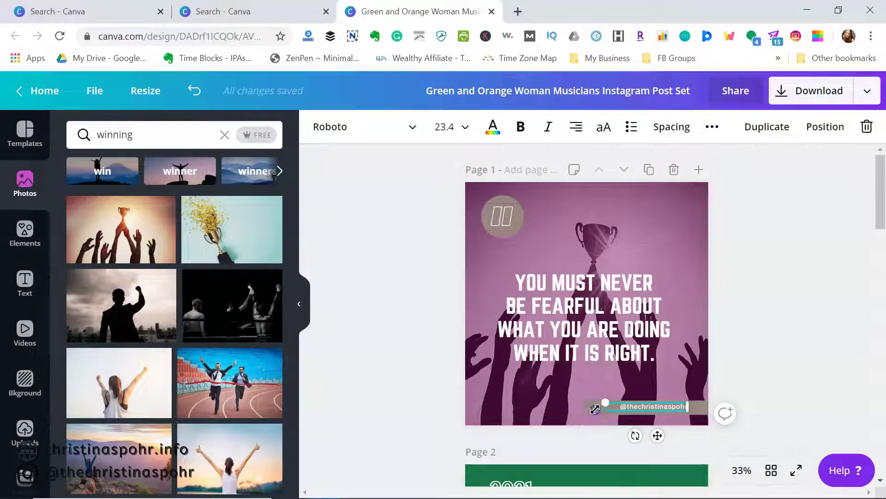
click(779, 404)
Step: Shrink the grey bar to fit the handle and nudge the quote text slightly right
click(692, 409)
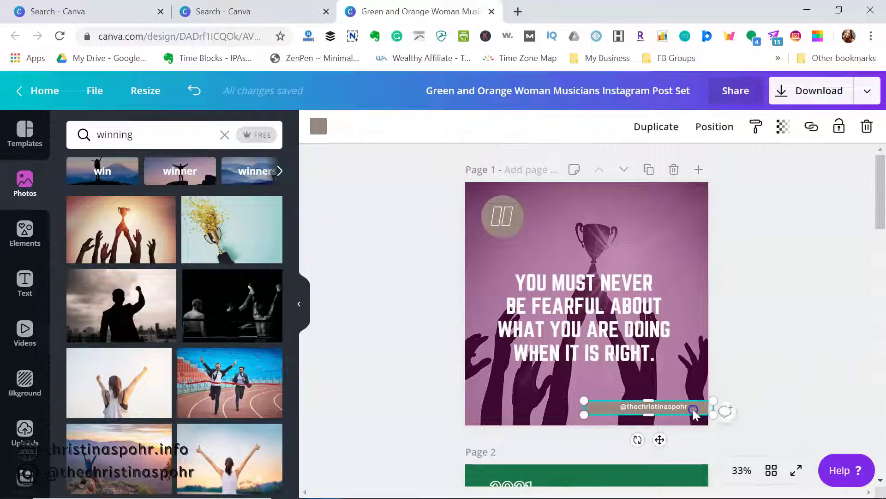
drag(584, 414, 659, 407)
click(652, 410)
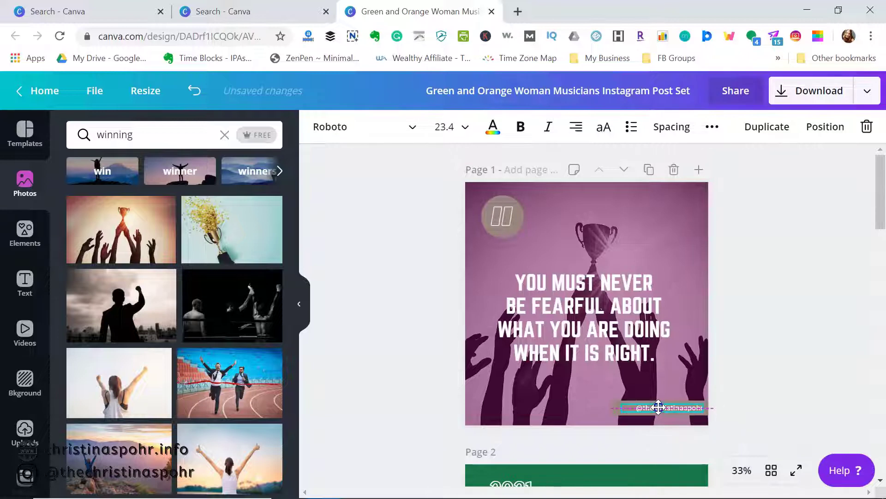
click(599, 317)
drag(598, 317, 607, 318)
Step: Nudge the quote-mark icon down-left and move the quote text up slightly
click(502, 222)
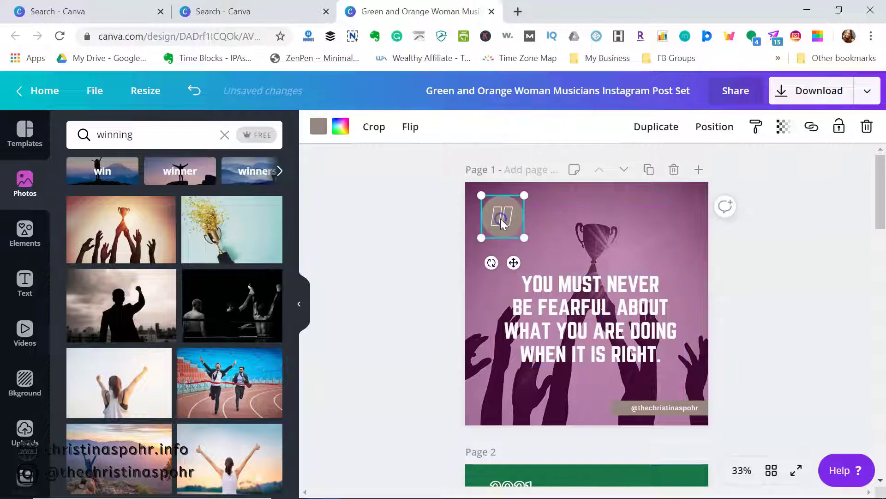
drag(500, 218, 498, 225)
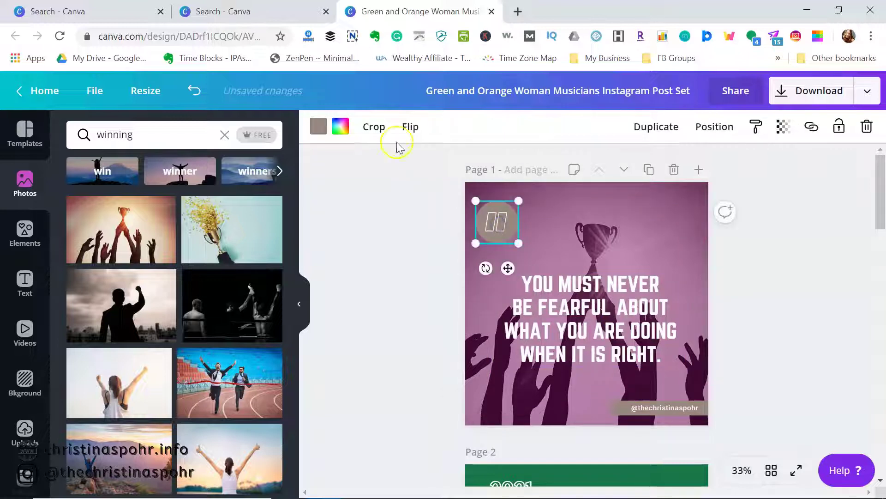
click(322, 127)
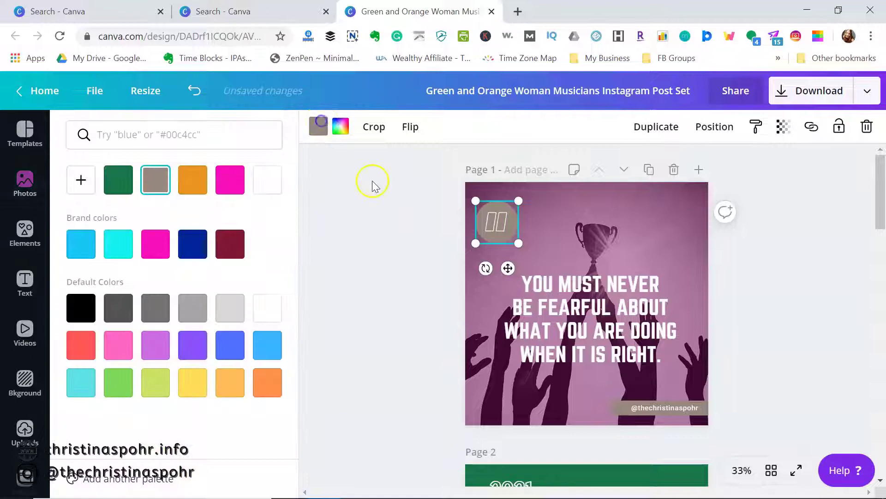
click(403, 221)
click(487, 319)
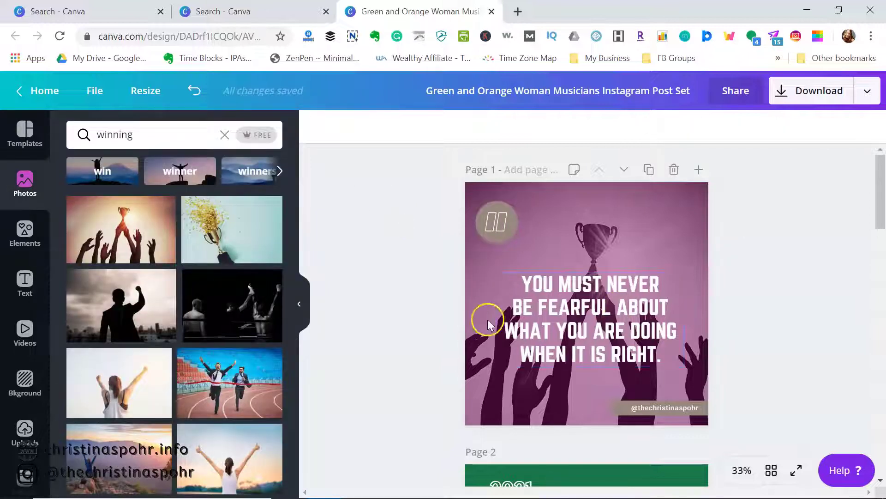
drag(580, 310, 581, 303)
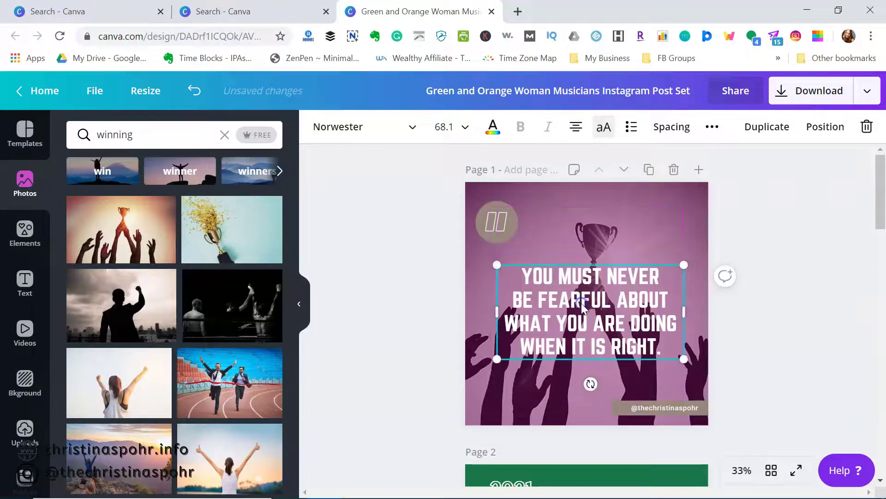
Step: Add the 'You must never be fearful' quote template as page 2
click(6, 143)
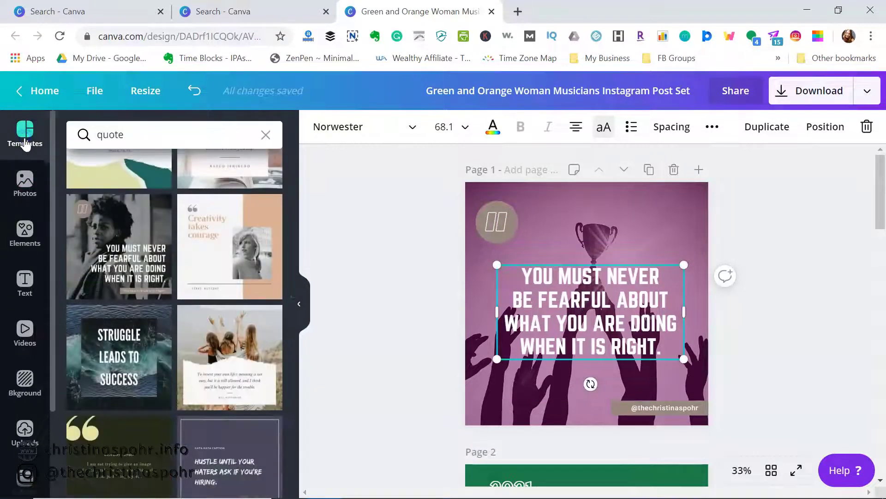
scroll(452, 291, down, 6)
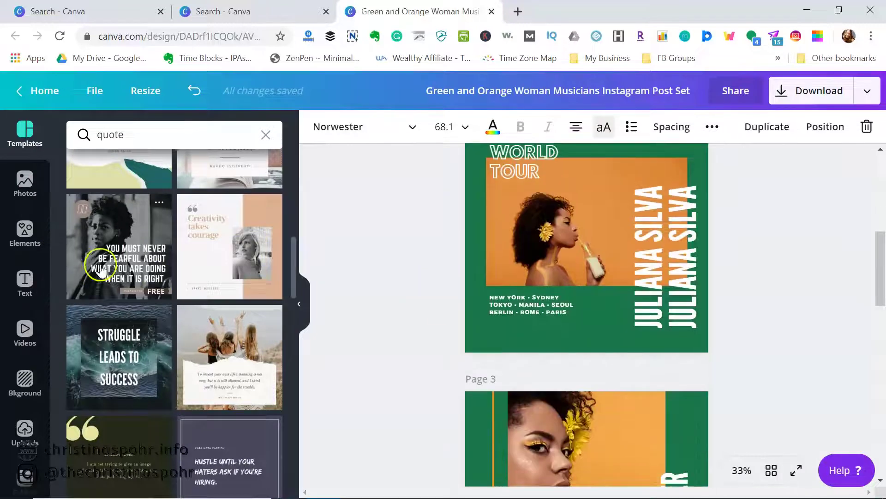
click(92, 256)
scroll(379, 293, up, 6)
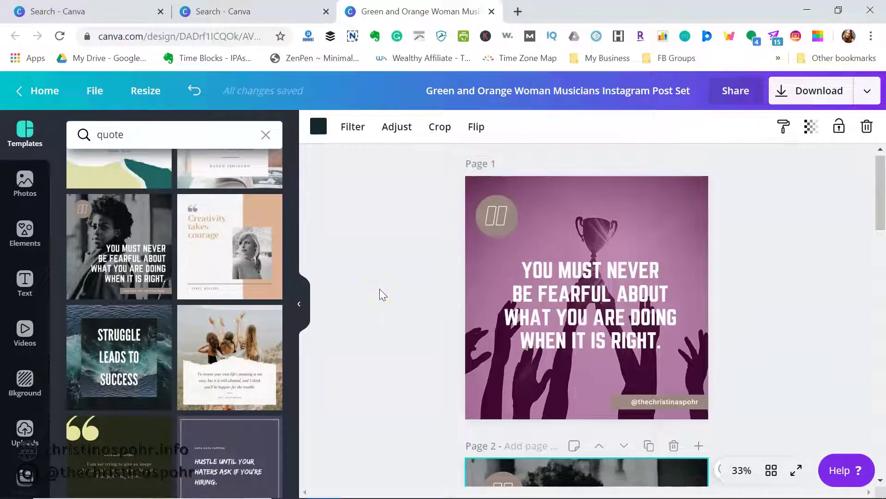
Step: Colour the quote-mark circle black after trying pink, blue, violet and orchid, then the handle bar black
click(487, 236)
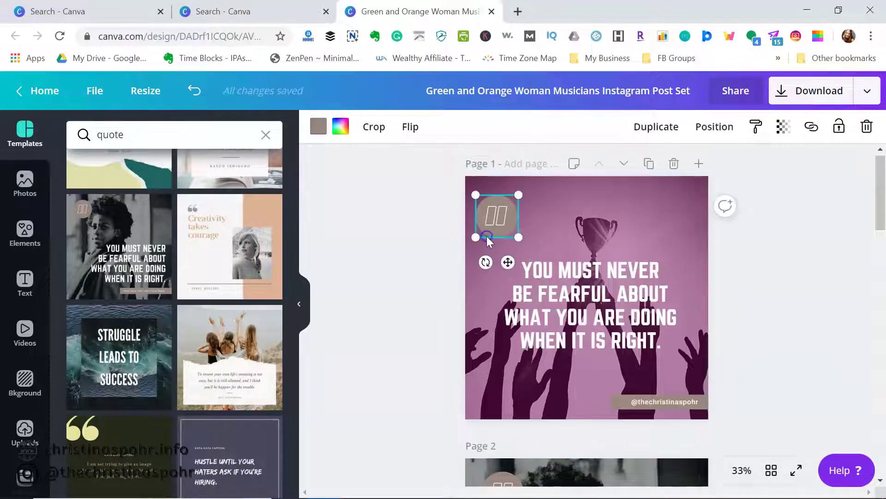
click(318, 126)
click(273, 192)
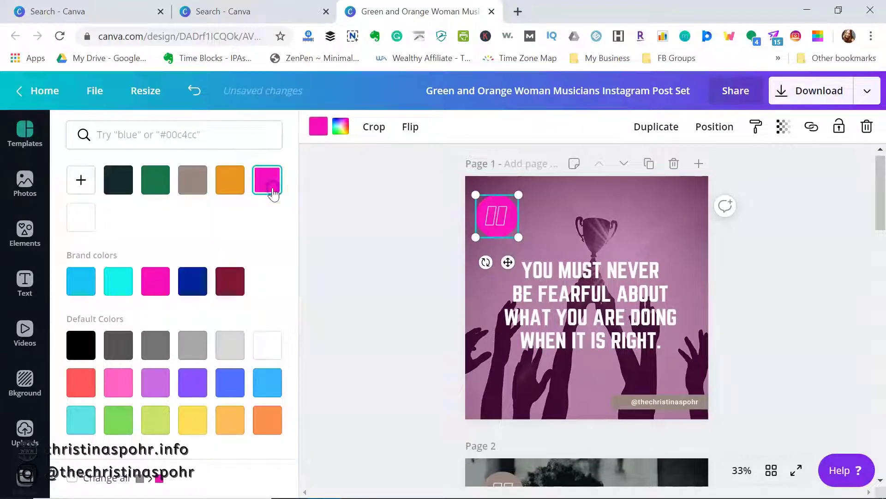
click(231, 388)
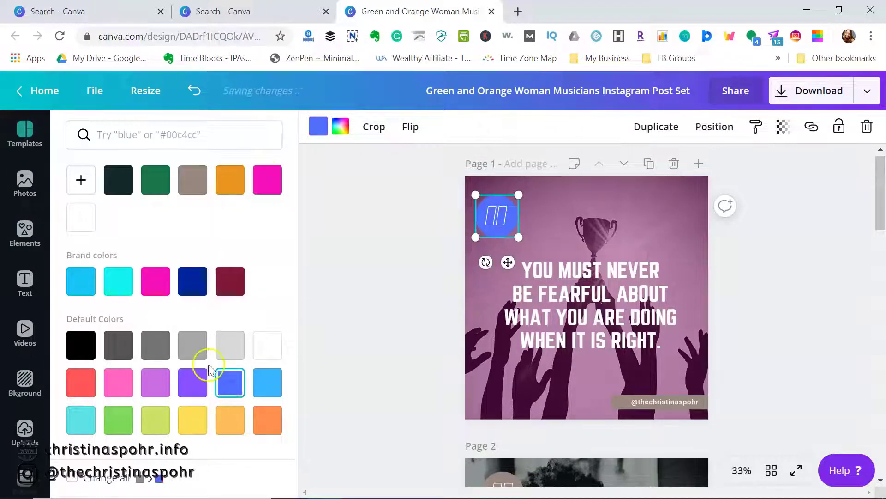
click(197, 388)
click(152, 391)
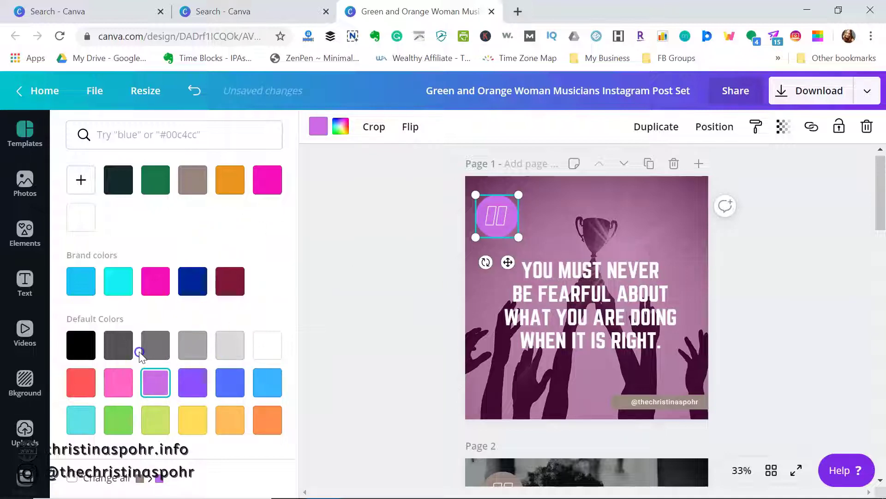
click(85, 353)
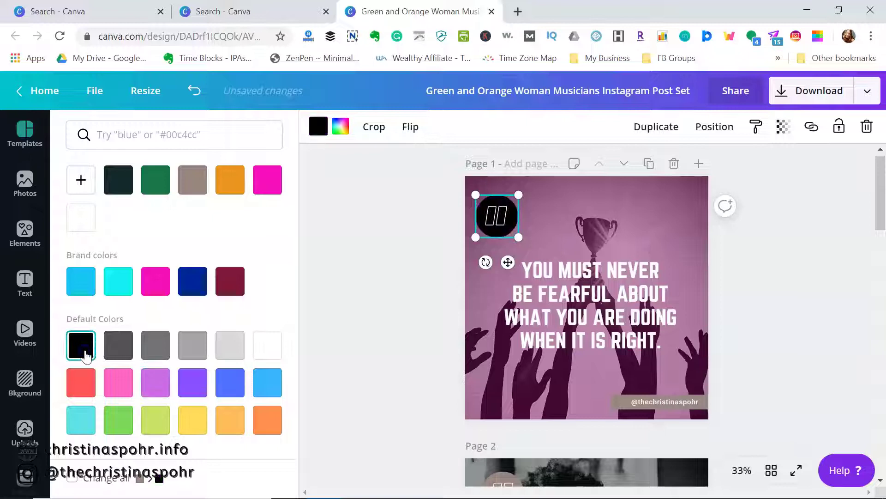
click(701, 400)
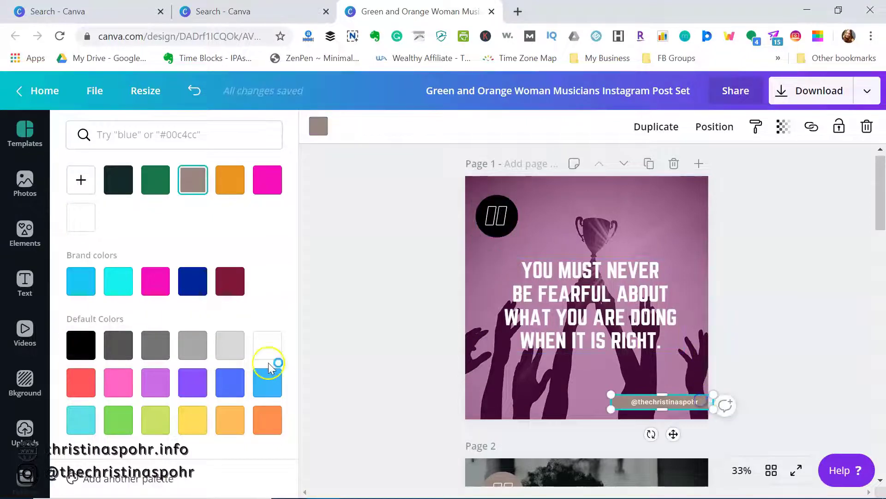
click(81, 345)
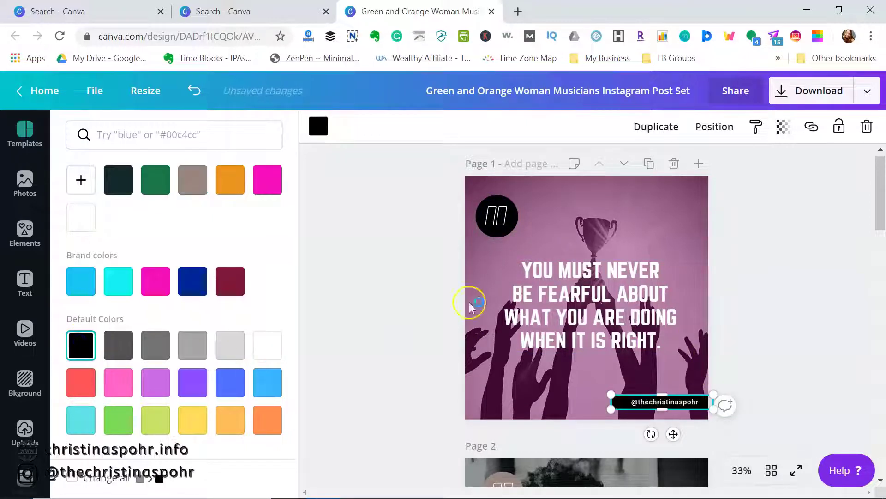
Step: Set the quote text in the outlined Hussar Ekologiczy font
click(538, 302)
click(539, 302)
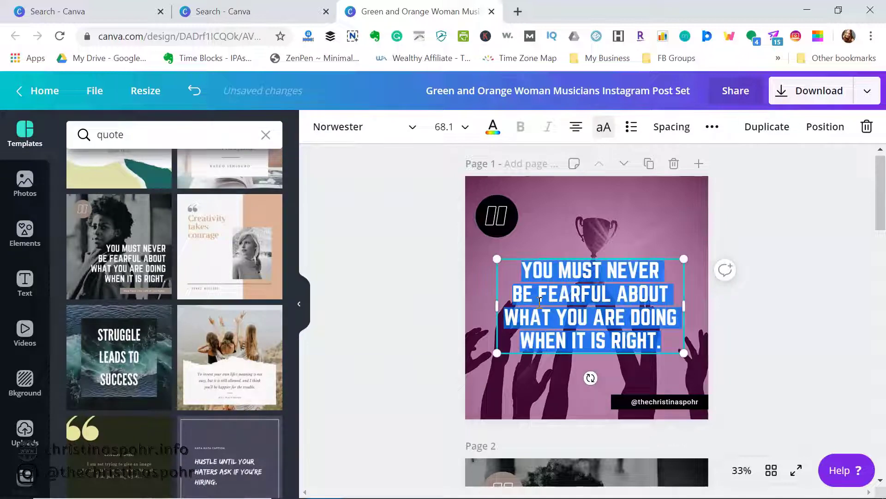
click(378, 127)
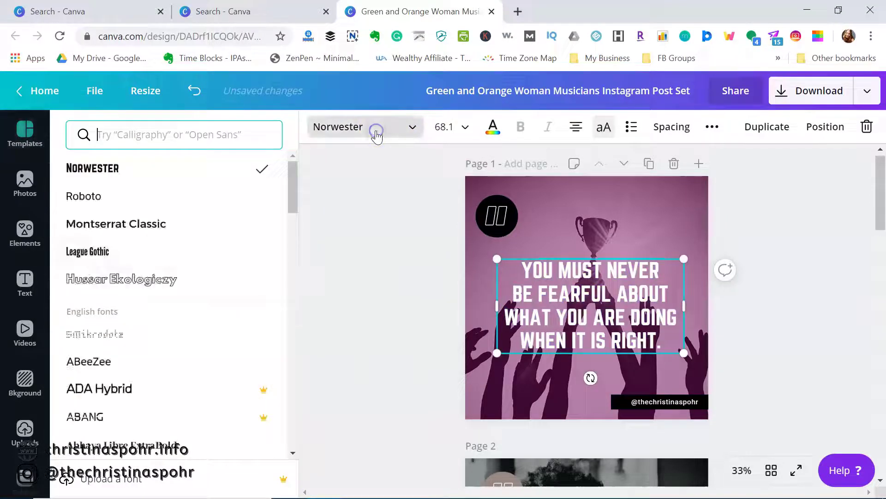
click(125, 287)
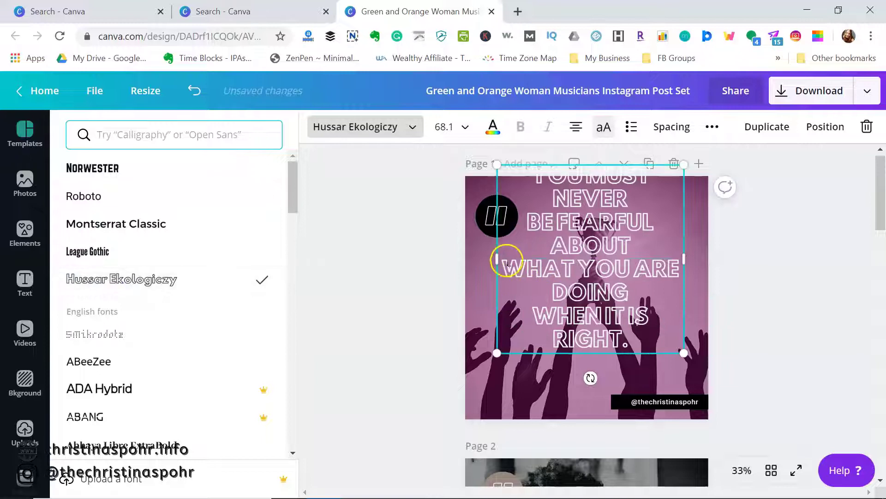
Step: Resize the quote to 59.4 pt in a wider four-line box below the trophy
drag(497, 258, 476, 262)
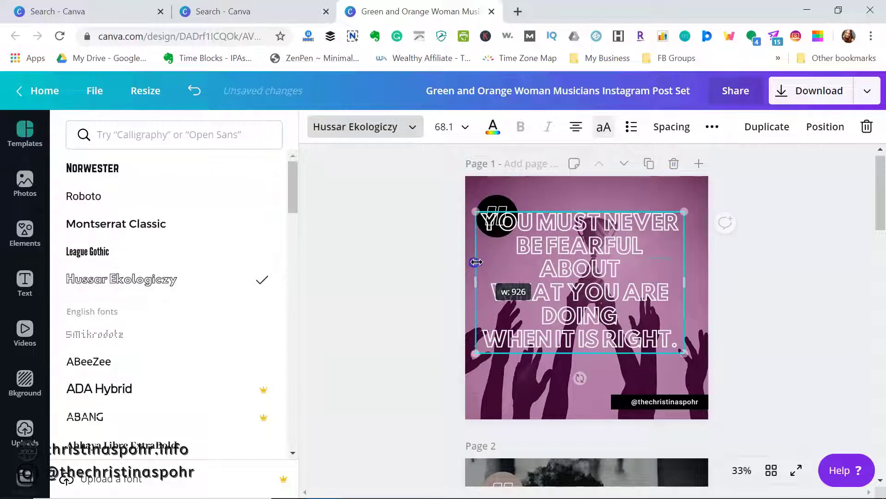
drag(683, 352, 658, 335)
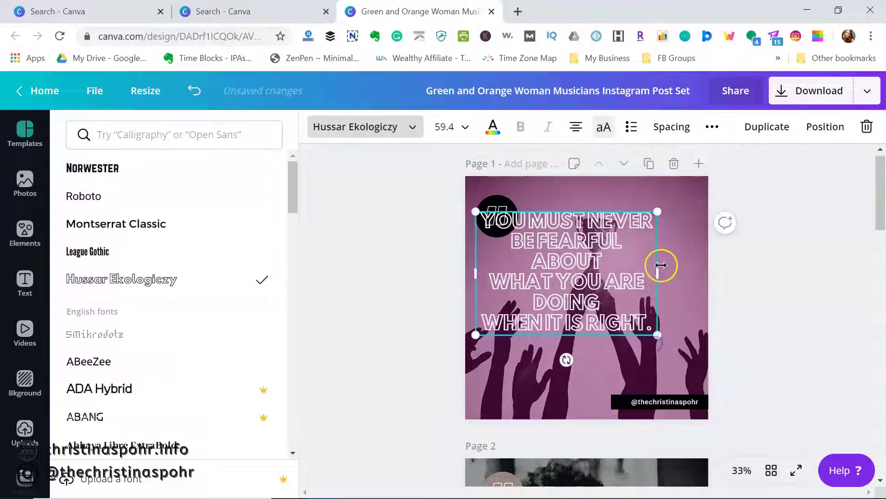
drag(661, 265, 714, 283)
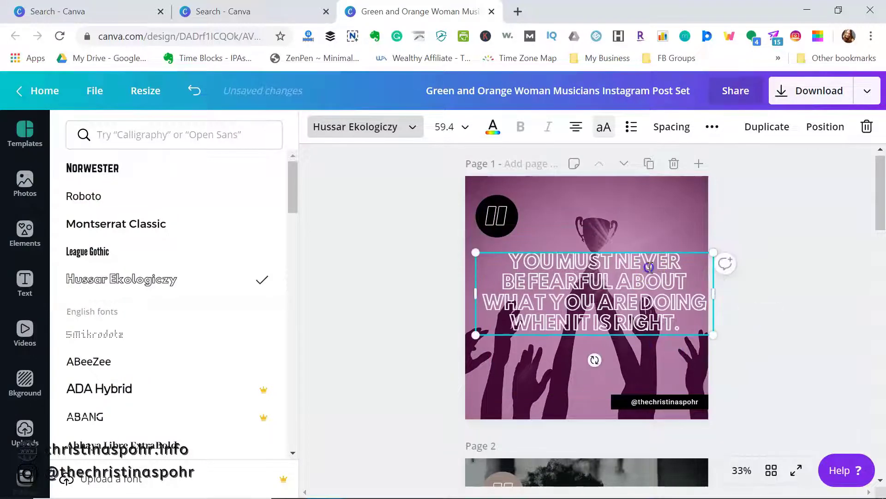
click(641, 250)
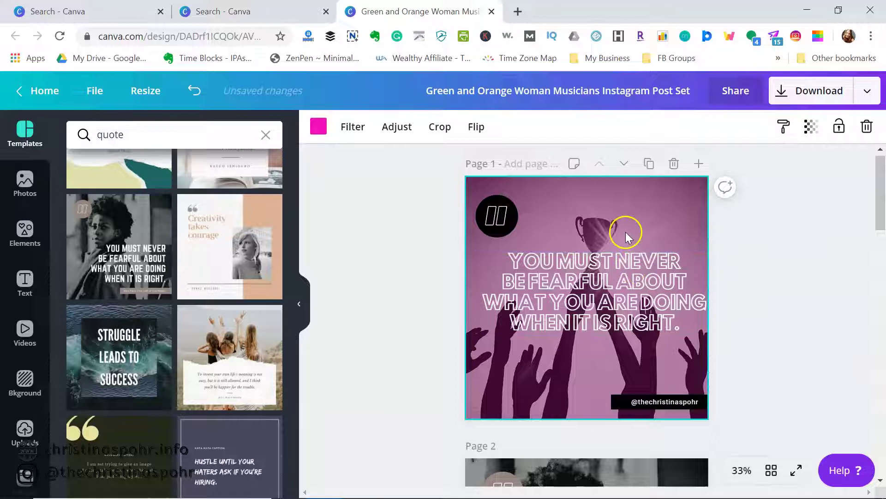
drag(613, 266, 603, 286)
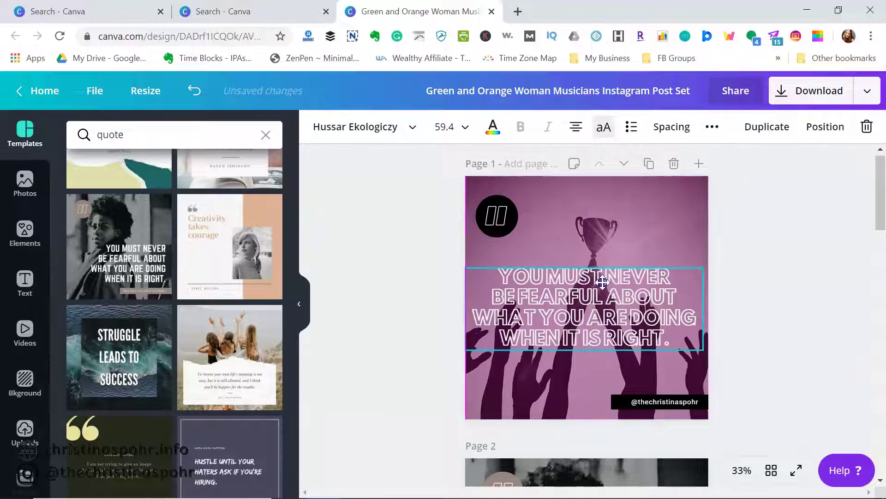
Step: Search elements for 'bord' and add the plain square border frame to page 1
click(24, 233)
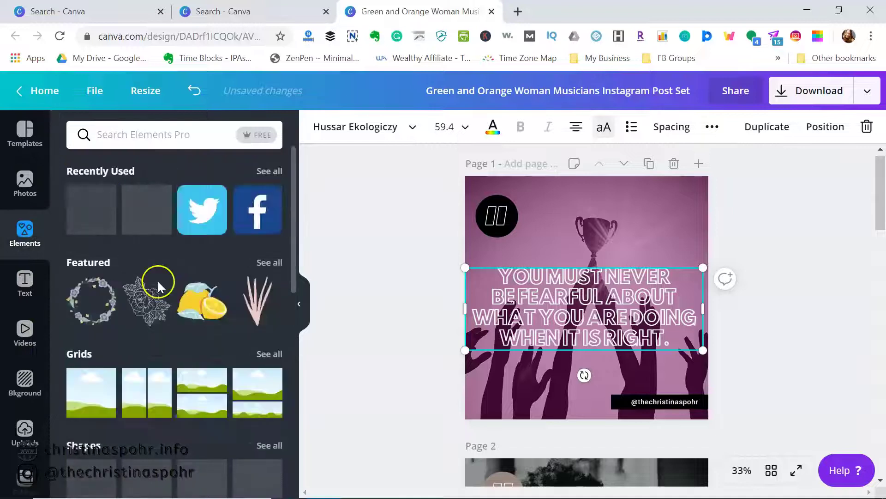
click(130, 139)
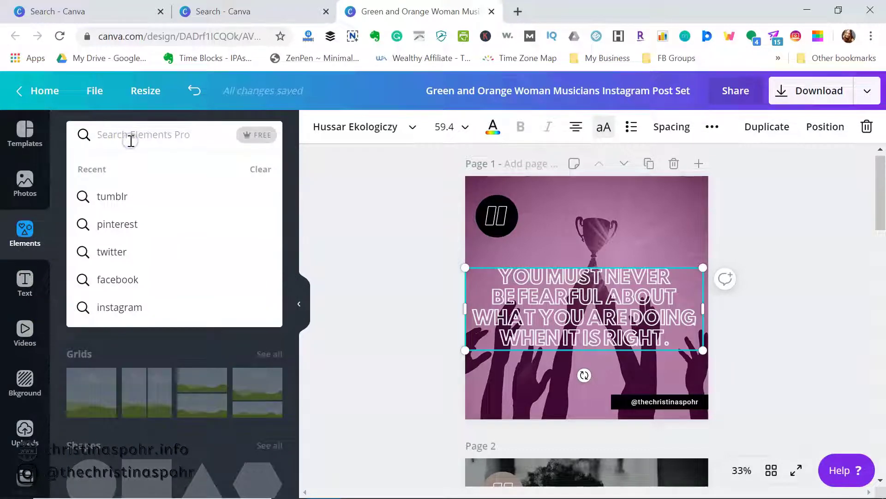
text(border)
key(Return)
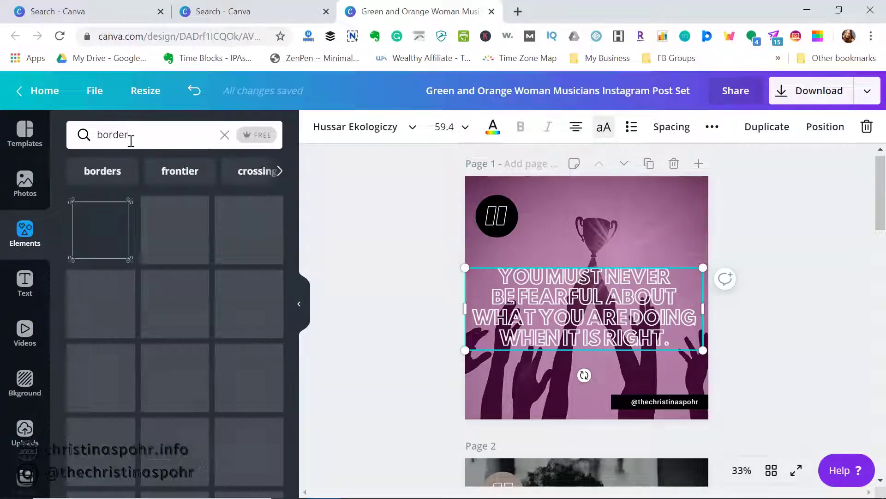
click(240, 251)
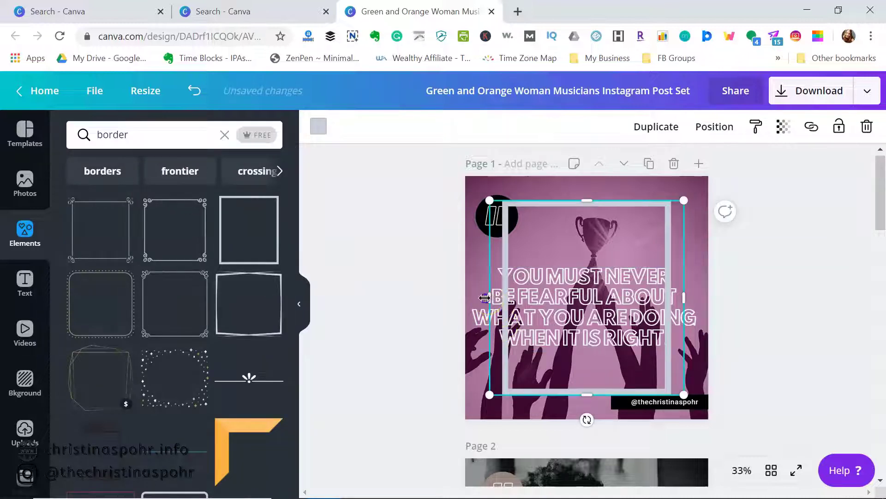
Step: Stretch the border frame to all four page edges and colour it black
drag(485, 298, 447, 301)
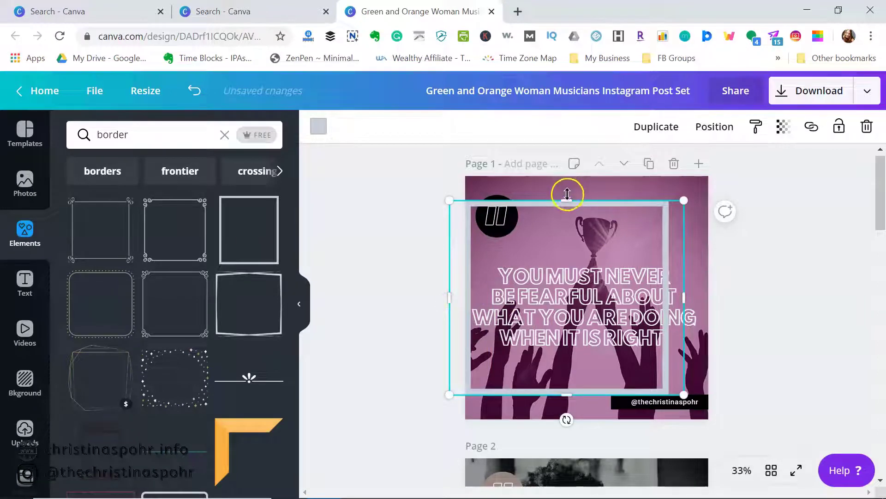
drag(568, 193, 563, 170)
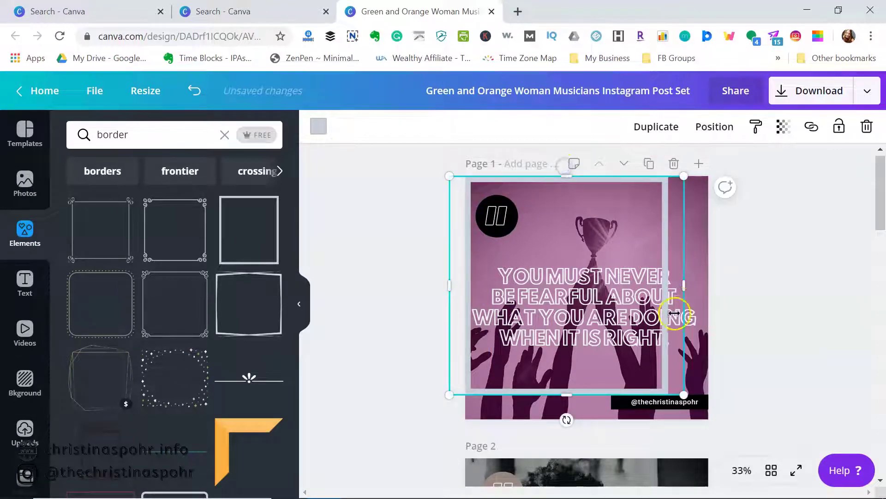
drag(684, 285, 734, 279)
drag(591, 392, 583, 418)
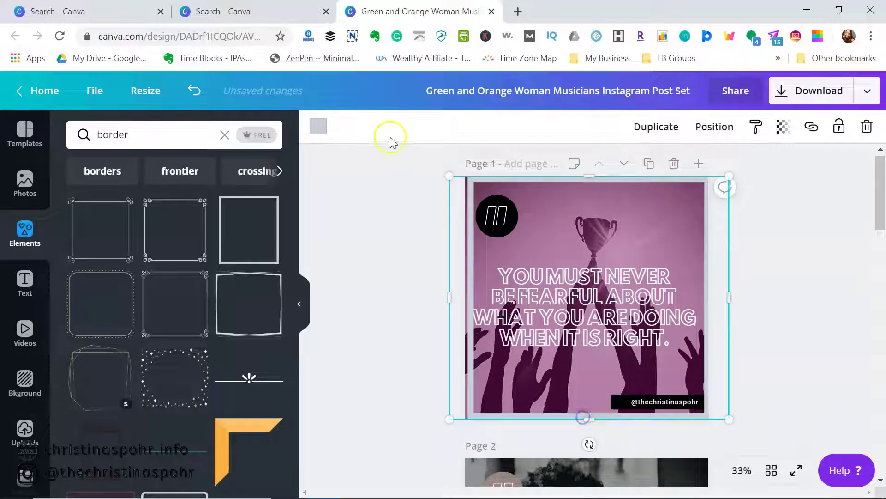
click(319, 126)
click(121, 187)
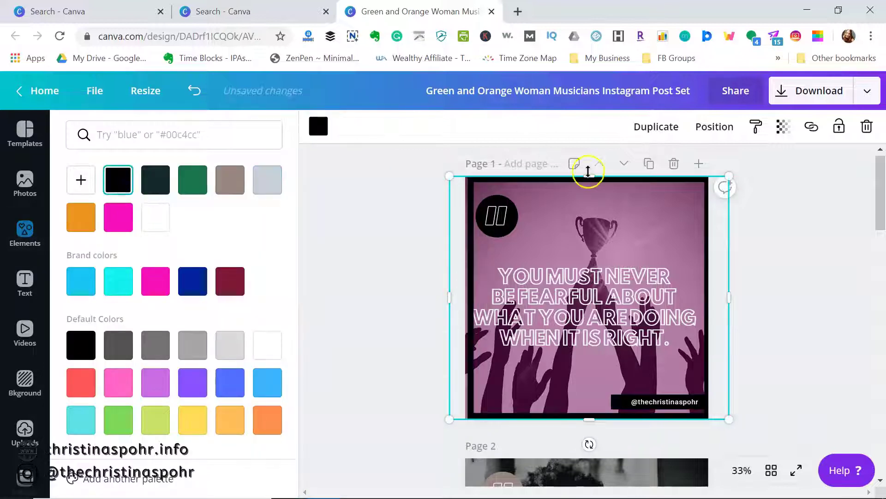
Step: Centre the black border frame on page 1 using the centre guides
click(793, 246)
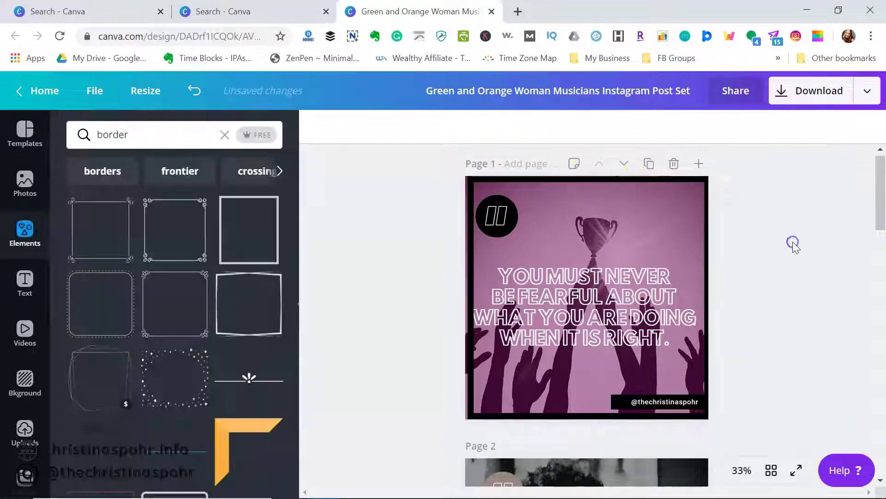
drag(703, 232, 705, 235)
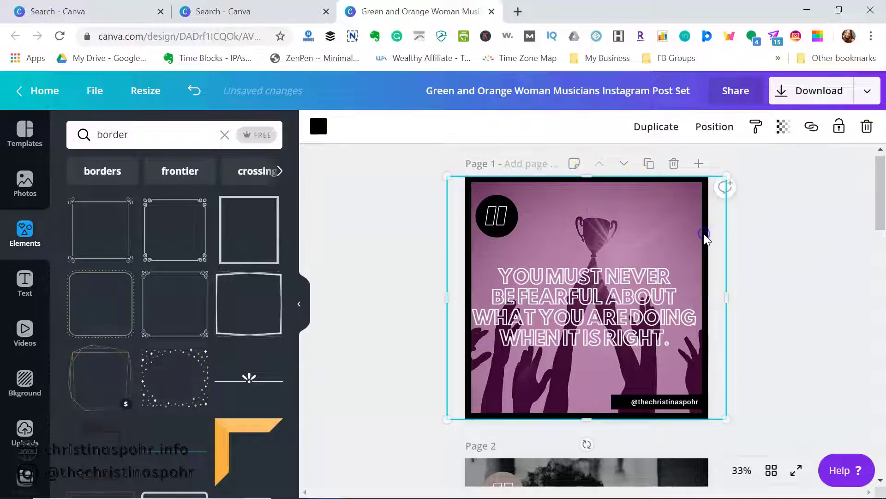
click(813, 276)
Step: Scroll through the pages to review the framed trophy post and page 2
scroll(813, 276, down, 5)
scroll(814, 276, up, 3)
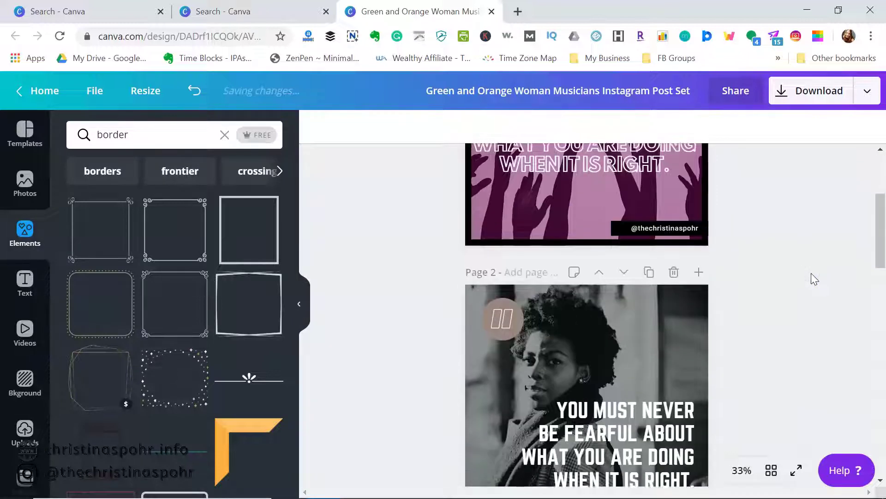
scroll(811, 277, up, 3)
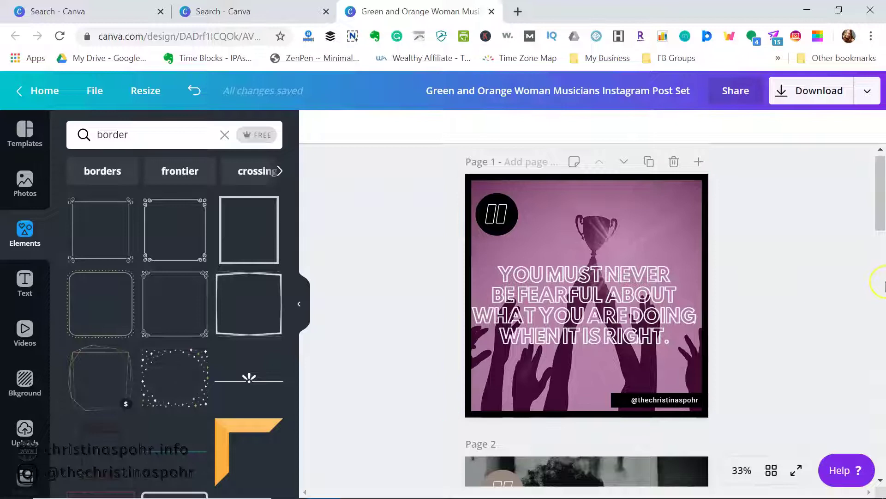
scroll(880, 282, down, 3)
scroll(880, 283, down, 2)
scroll(853, 200, up, 2)
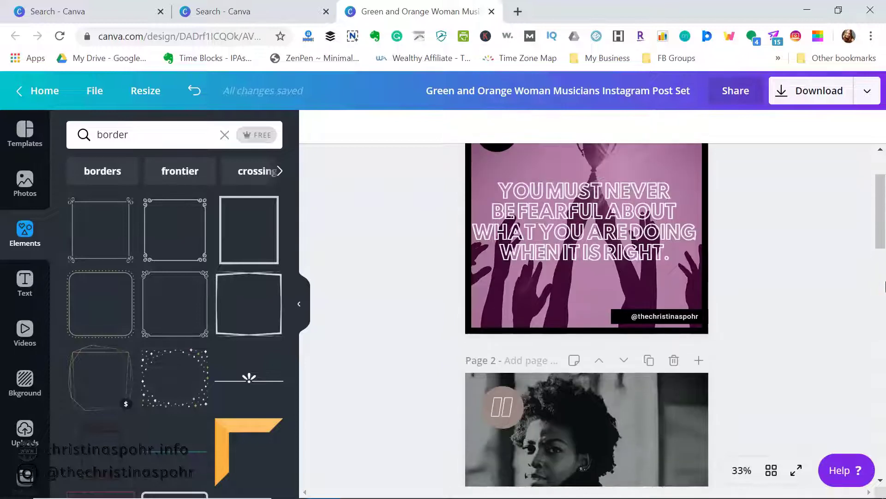
scroll(639, 315, down, 3)
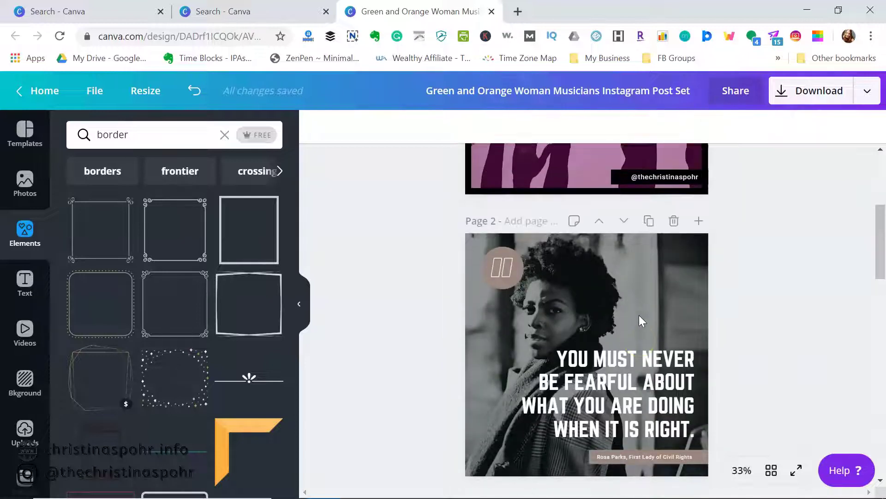
scroll(639, 314, up, 5)
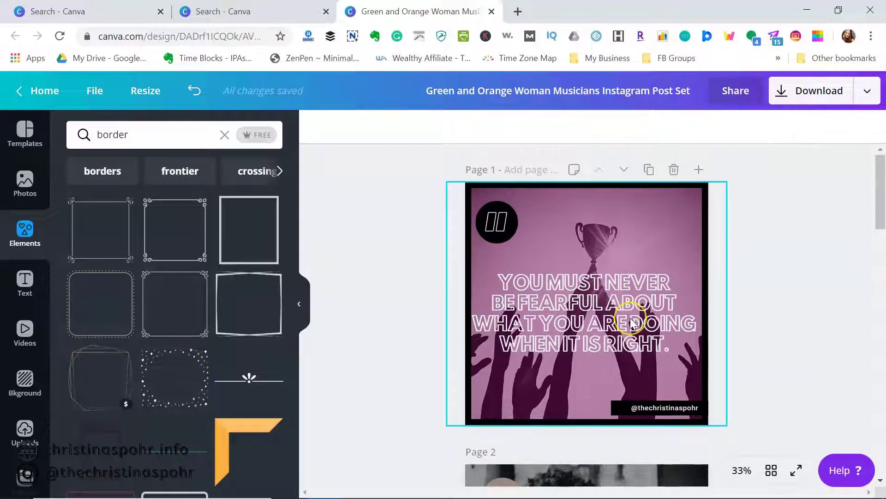
scroll(817, 313, down, 6)
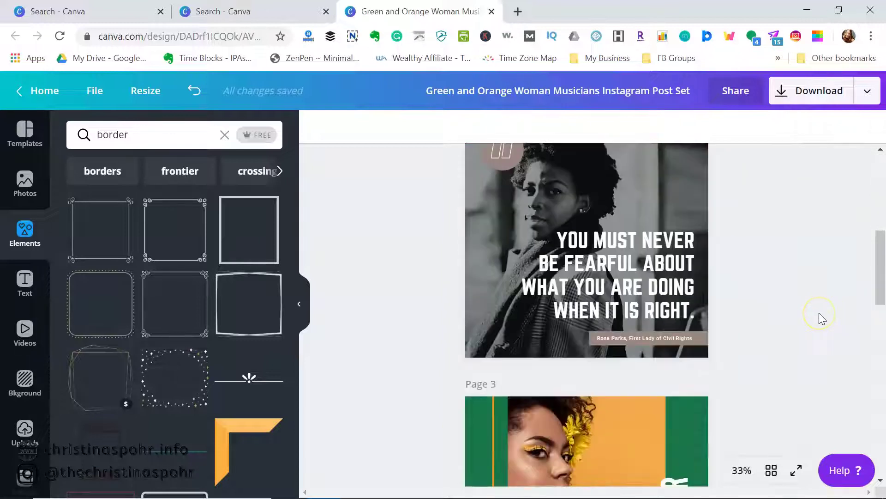
Step: Apply the pink-bordered four-women 'There is no limit…' quote template to page 3
click(25, 136)
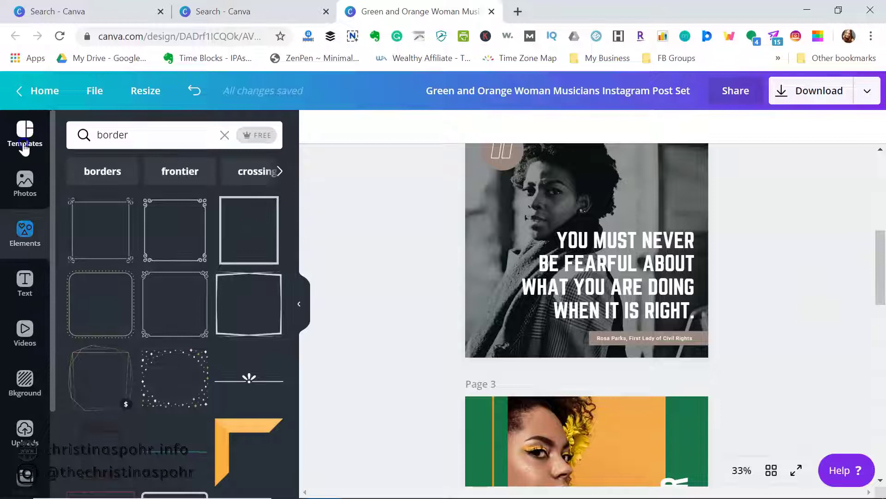
scroll(170, 300, down, 5)
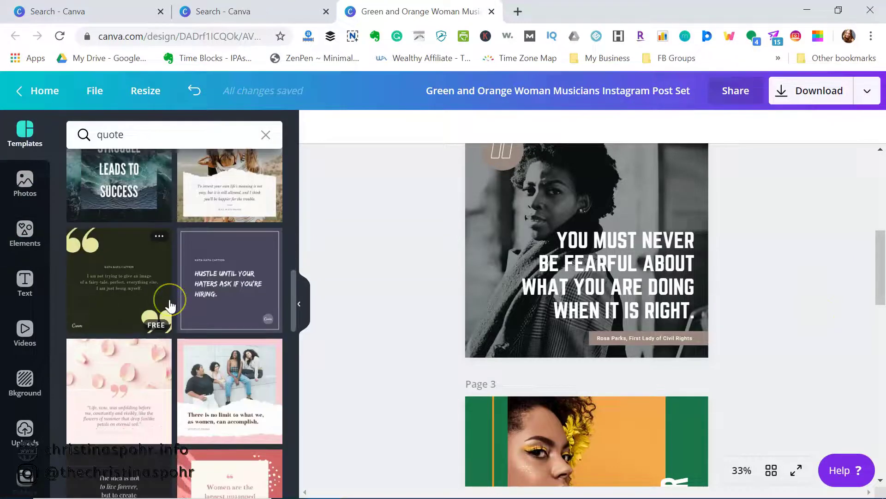
scroll(384, 390, down, 3)
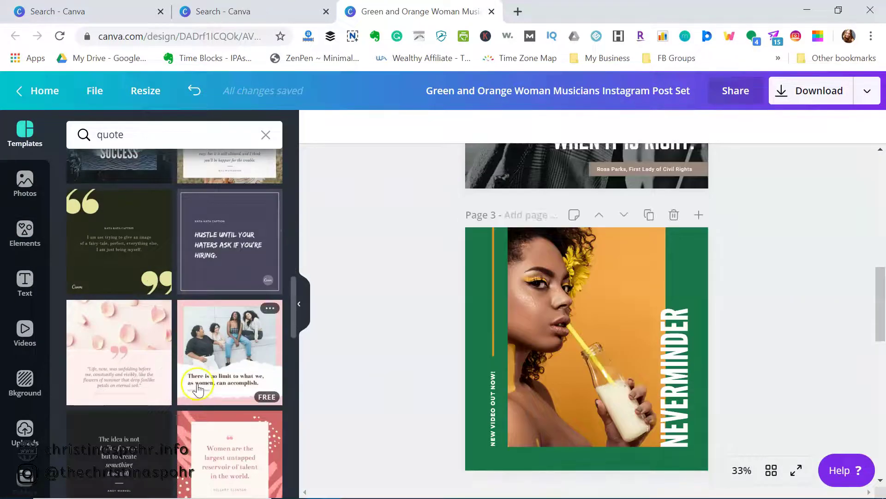
click(251, 355)
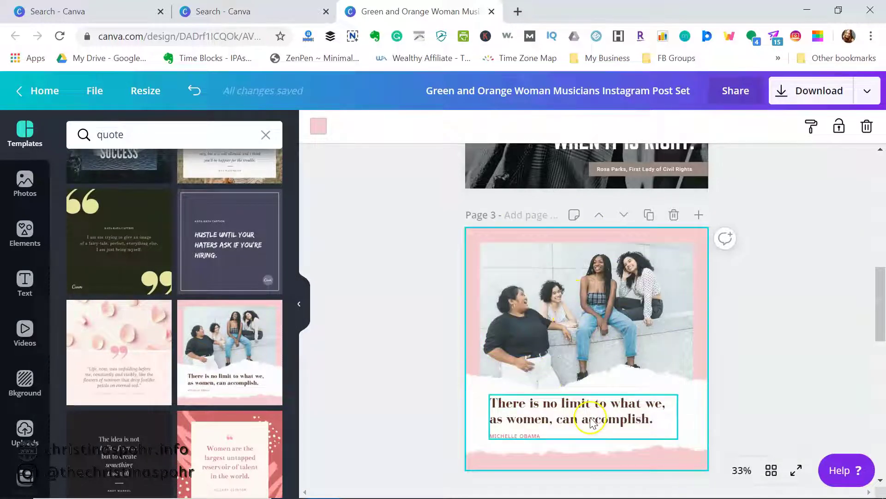
scroll(127, 226, up, 5)
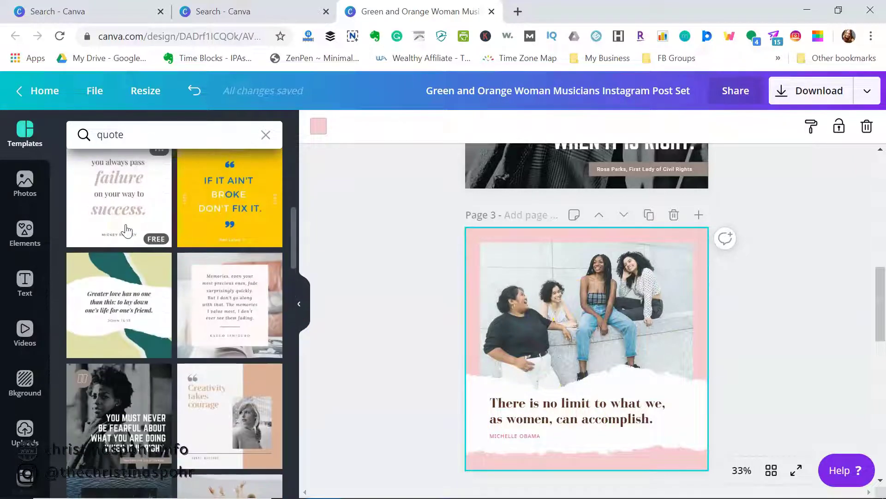
click(250, 230)
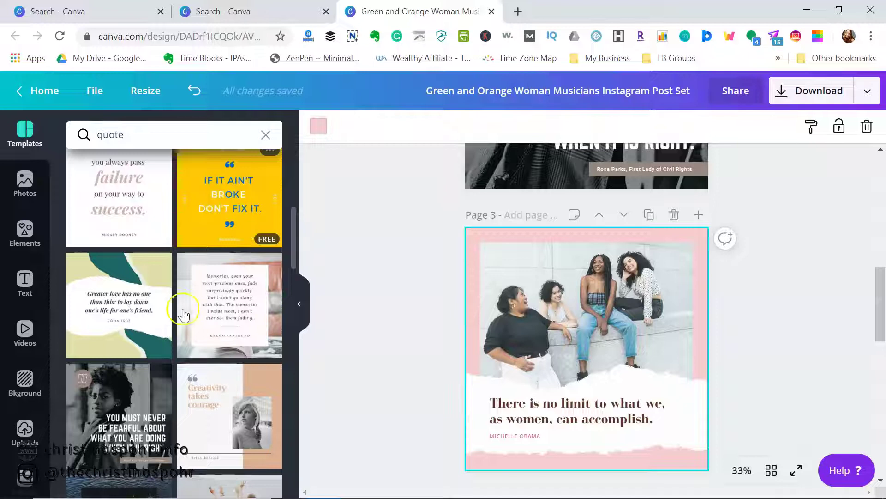
Step: Swap page 3 to the dusty-pink 'Put on your eyeliner, get out there, and wing it' template
scroll(181, 314, up, 5)
scroll(181, 319, up, 2)
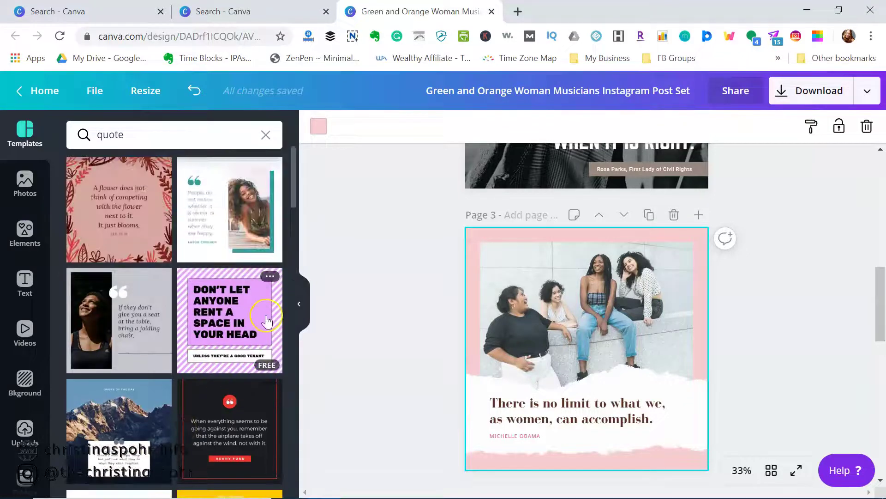
scroll(259, 321, down, 7)
scroll(265, 321, down, 5)
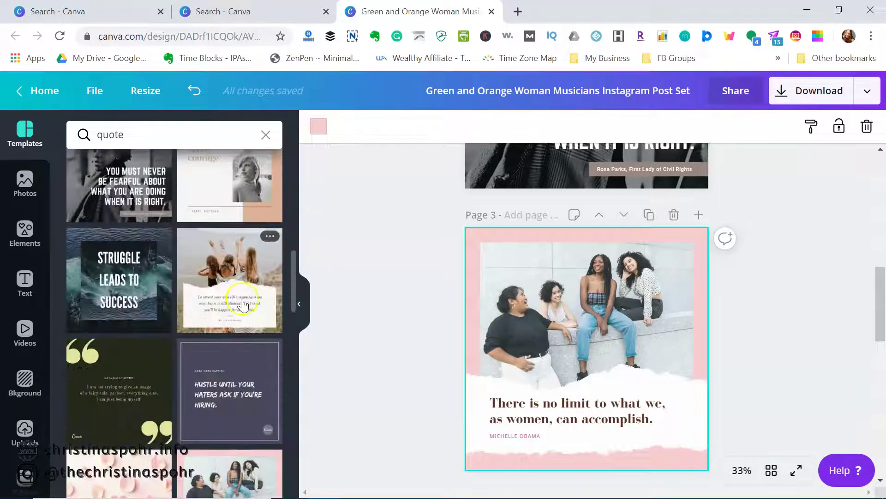
scroll(237, 304, down, 5)
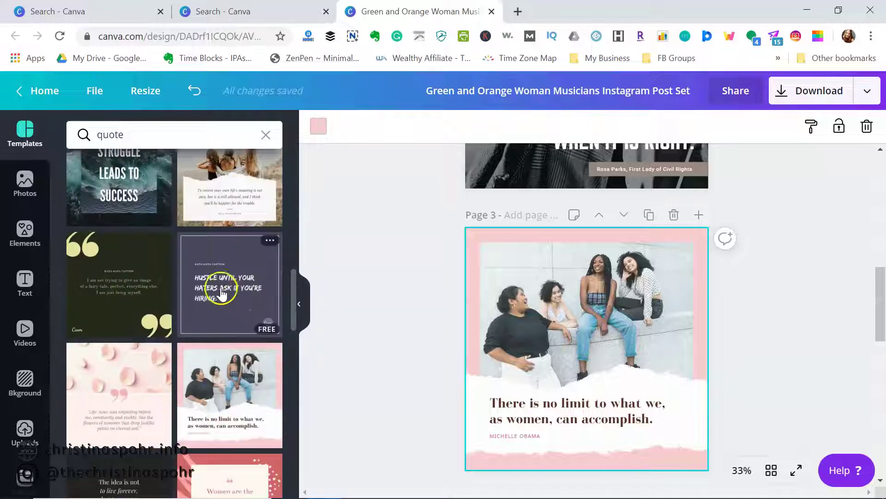
scroll(217, 380, down, 5)
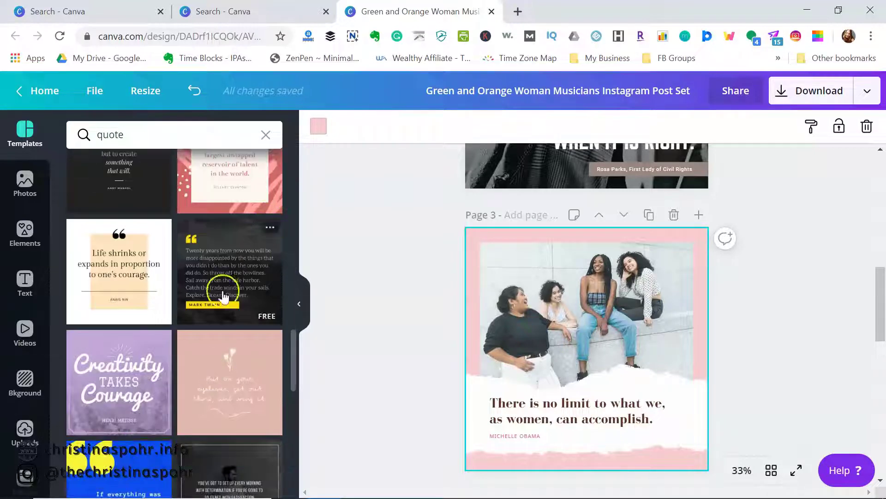
scroll(238, 415, down, 1)
click(241, 318)
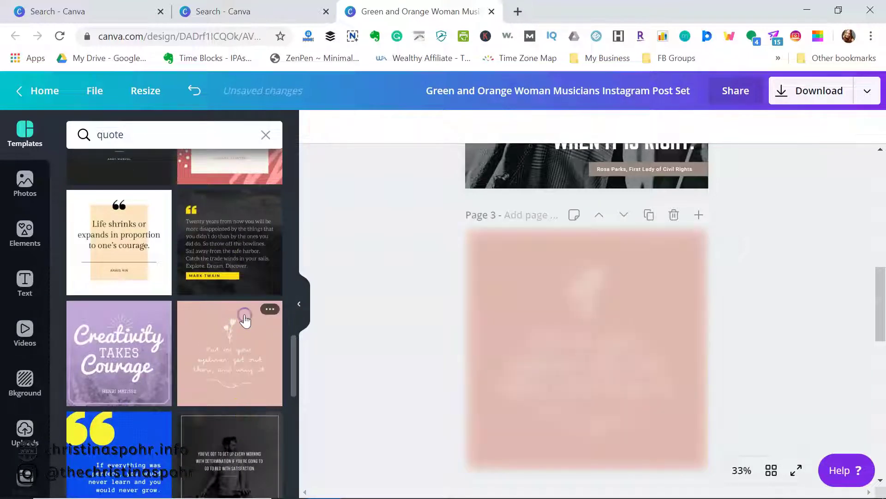
scroll(245, 320, down, 8)
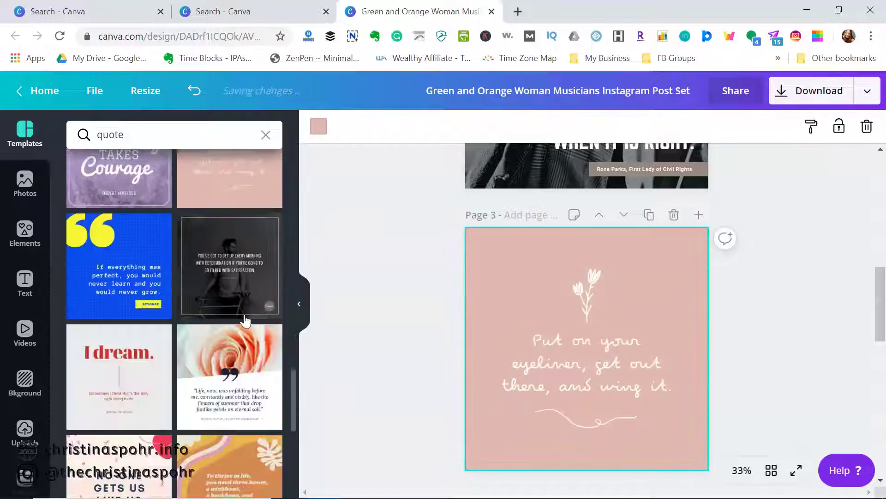
click(229, 367)
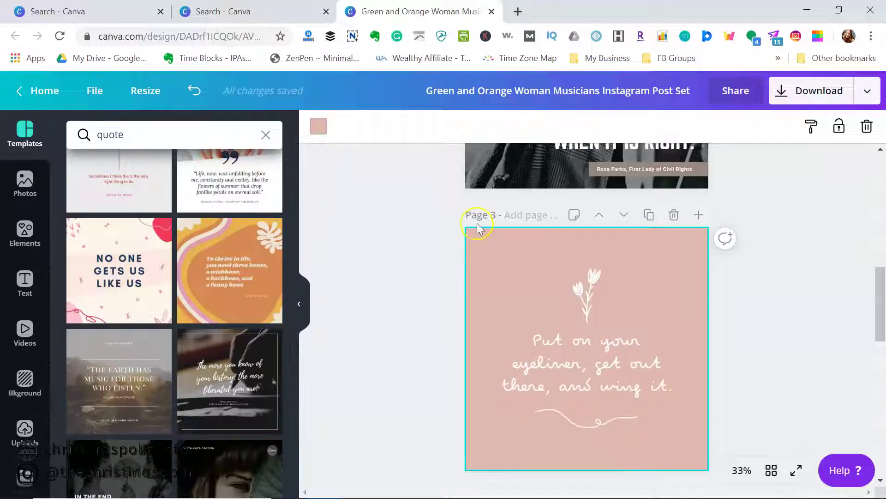
scroll(476, 223, up, 2)
scroll(476, 223, up, 5)
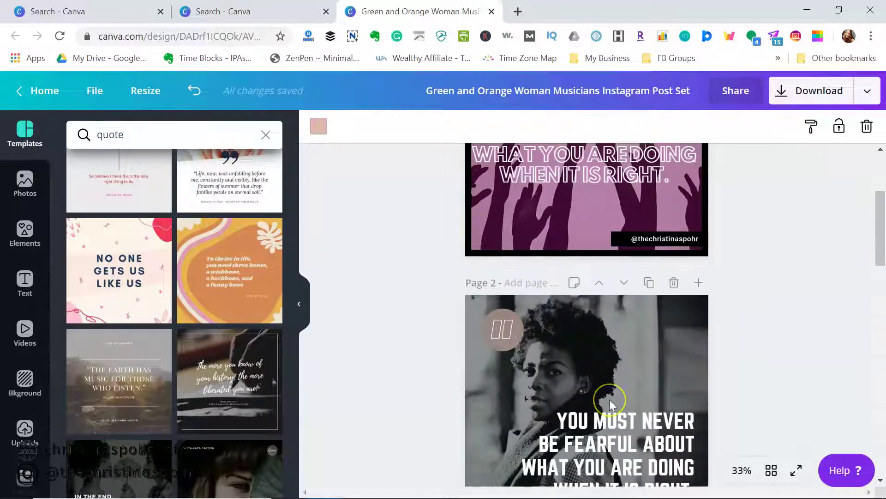